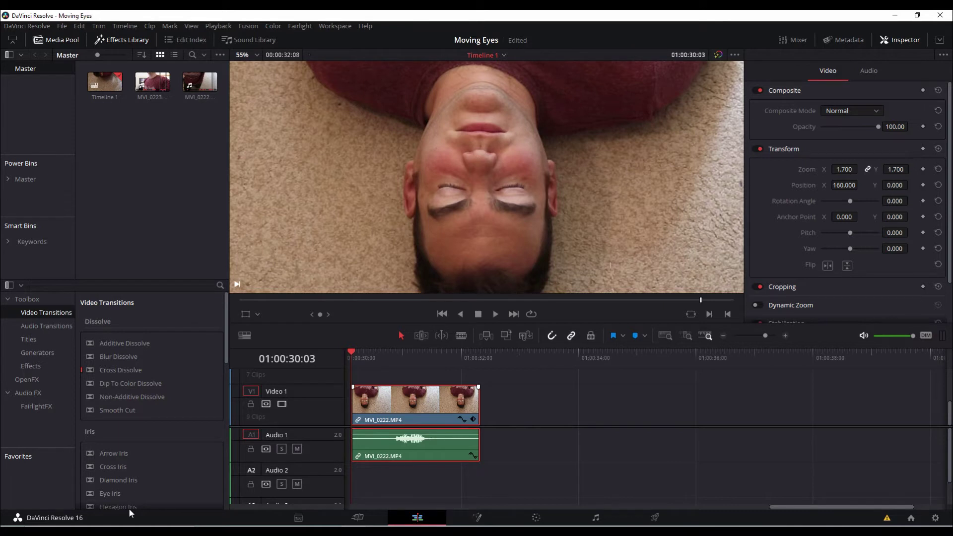
- Apply a freeze frame to the timeline clip through its speed settings and play it back
{"action": "right_click", "coordinate": [383, 407]}
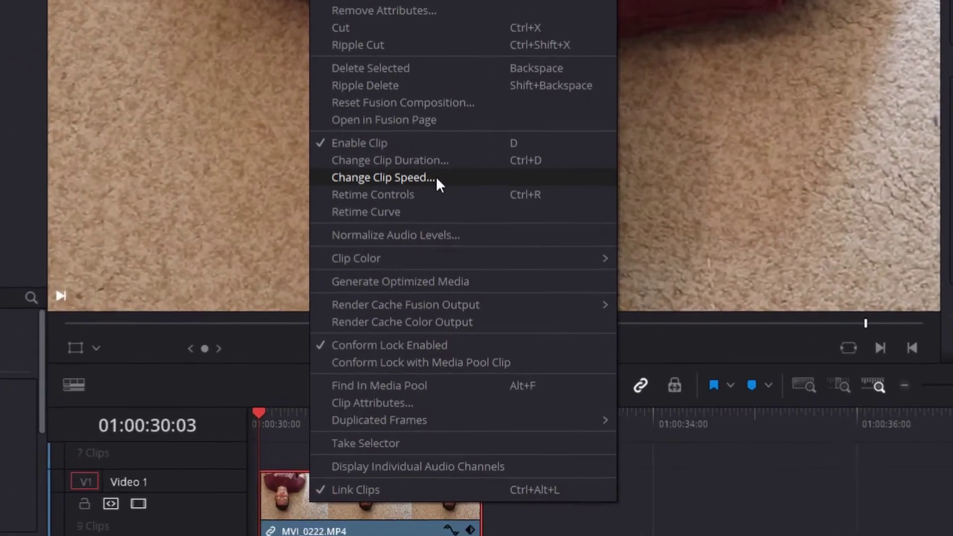
{"action": "left_click", "coordinate": [435, 178]}
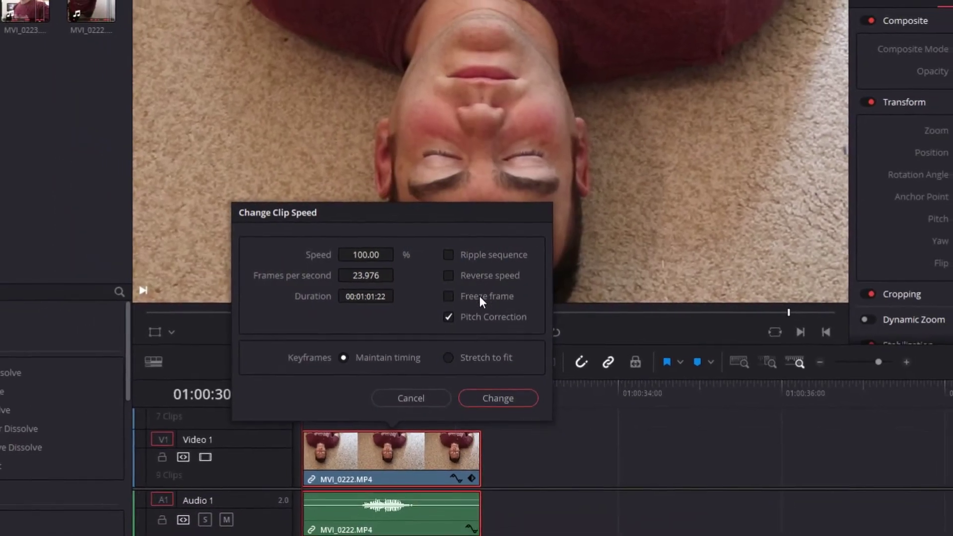
{"action": "left_click", "coordinate": [478, 294]}
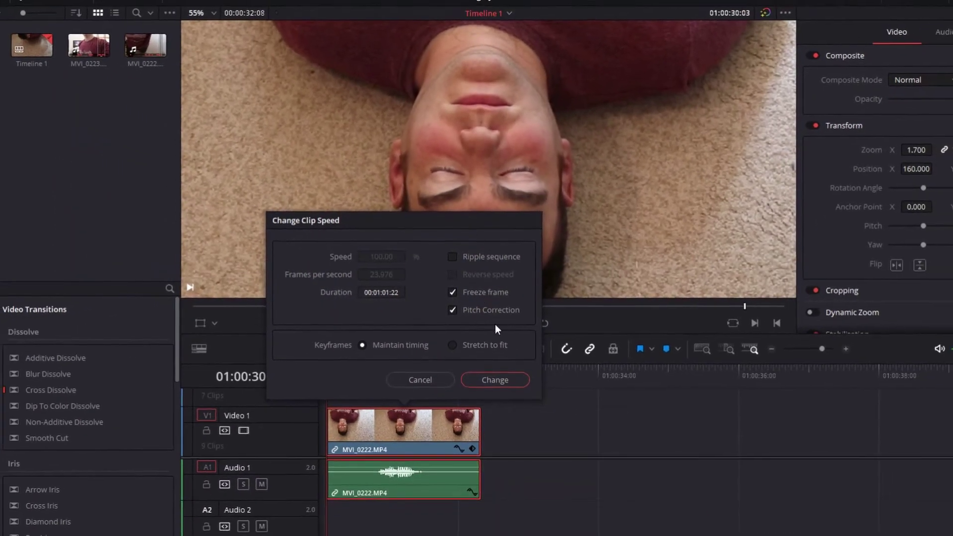
{"action": "left_click", "coordinate": [516, 381]}
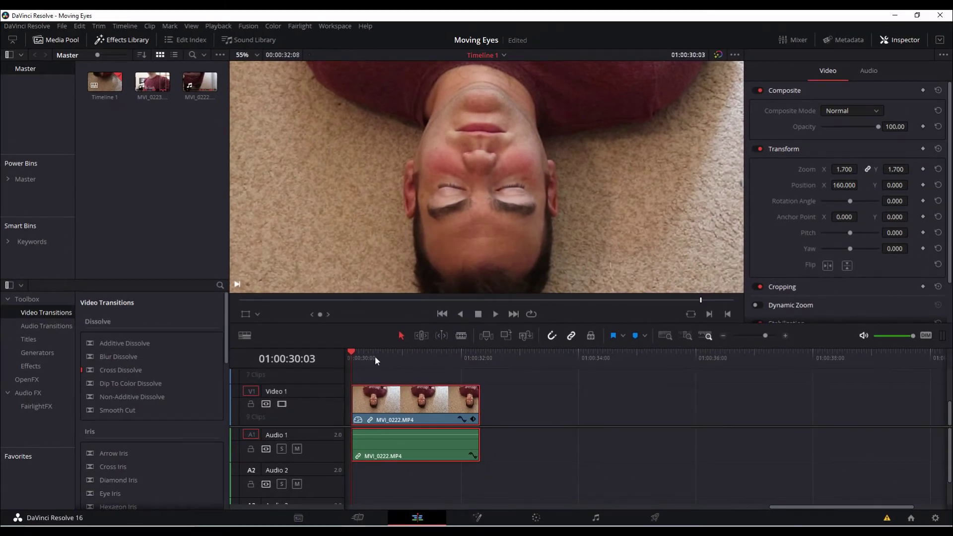
{"action": "key", "text": "space"}
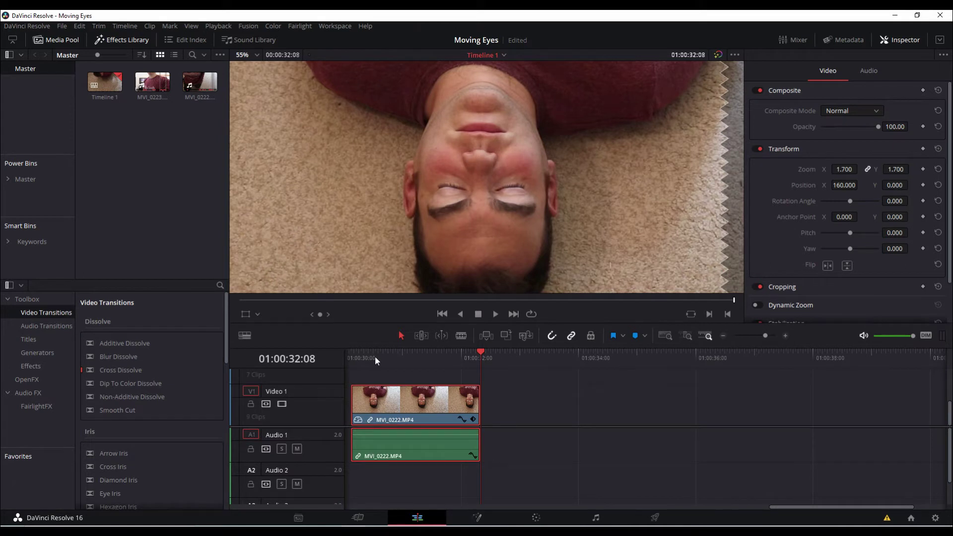
- Turn the clip's freeze frame back off in the clip speed settings
{"action": "left_click", "coordinate": [372, 400]}
{"action": "right_click", "coordinate": [372, 400]}
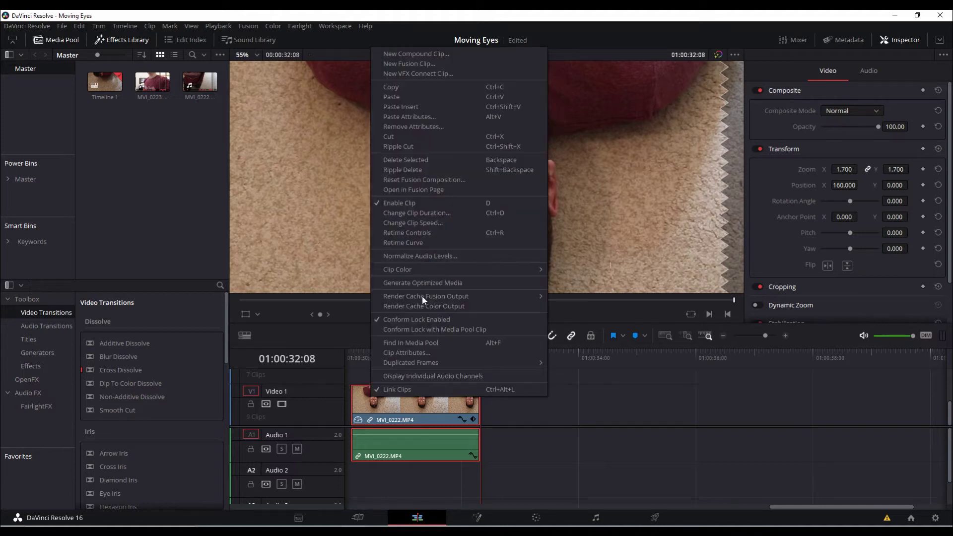
{"action": "left_click", "coordinate": [457, 223]}
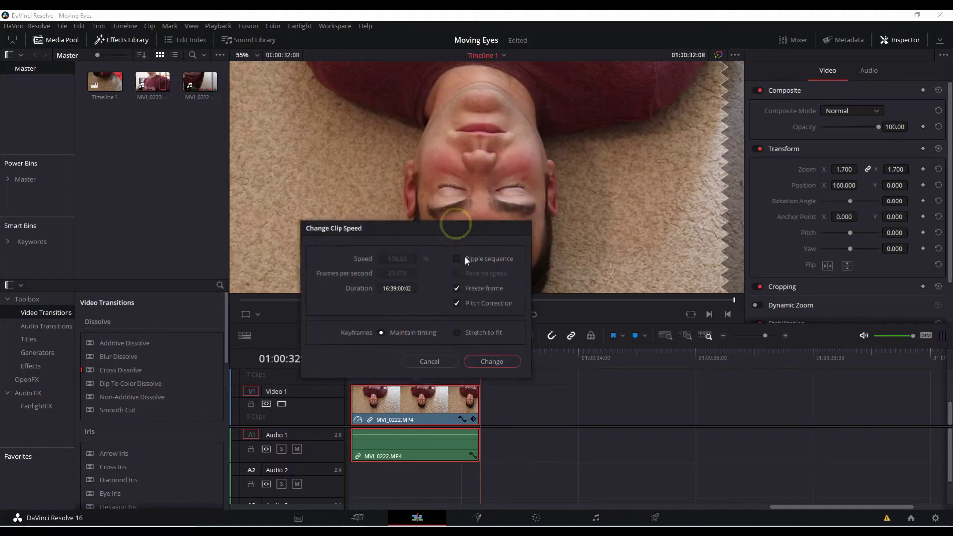
{"action": "left_click", "coordinate": [458, 288]}
{"action": "left_click", "coordinate": [489, 361]}
- Park the playhead just before the clip, then open MVI_0222.MP4 on the Fusion page with its nodes centred
{"action": "left_click", "coordinate": [354, 361]}
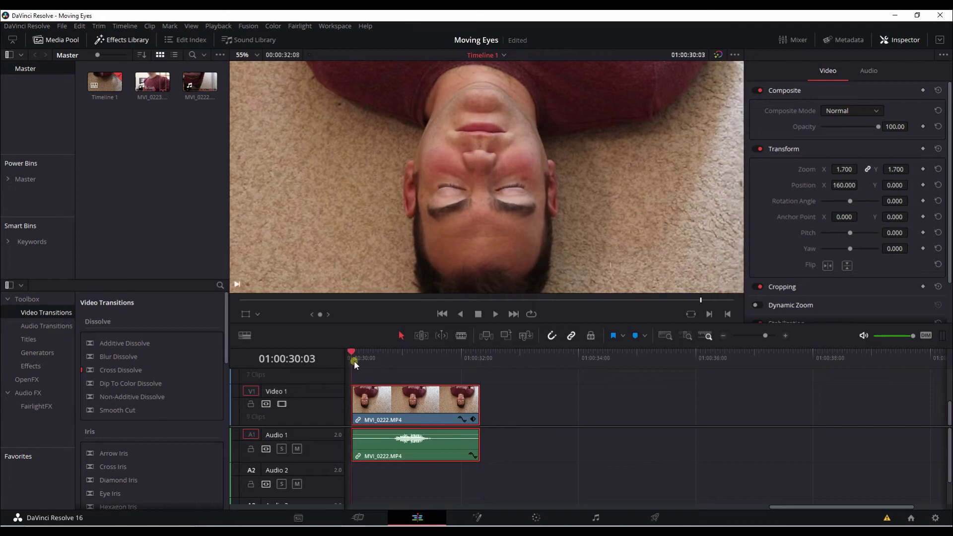
{"action": "left_click_drag", "start_coordinate": [355, 351], "coordinate": [379, 353]}
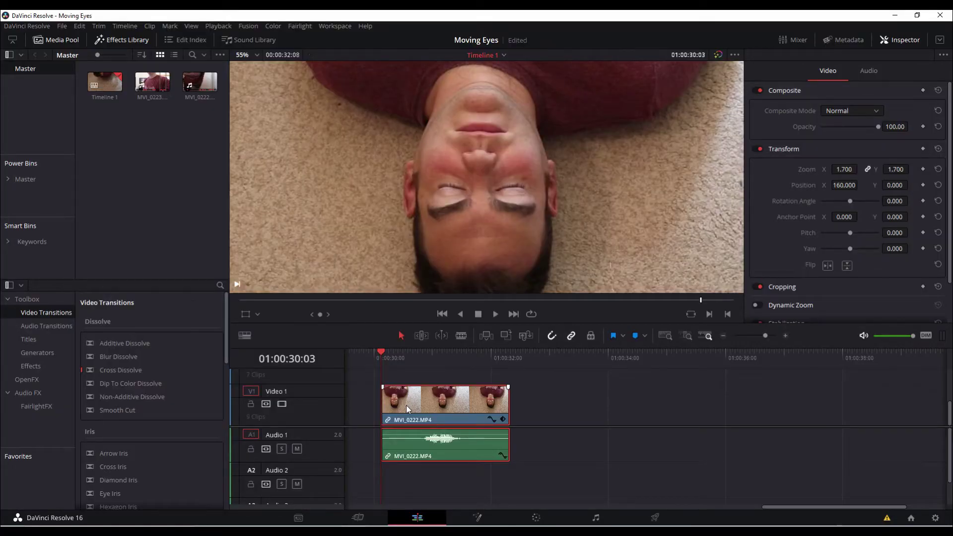
{"action": "left_click", "coordinate": [478, 518]}
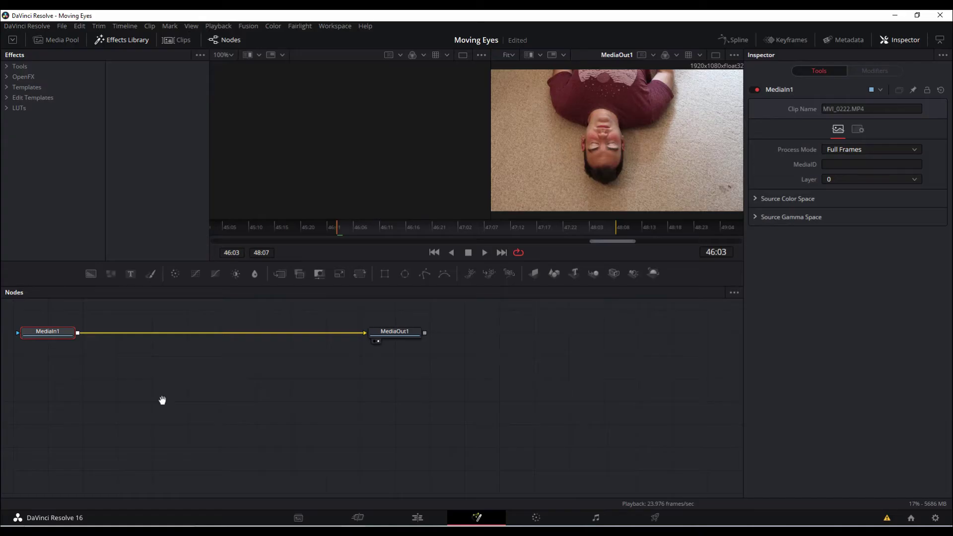
{"action": "left_click_drag", "start_coordinate": [162, 398], "coordinate": [273, 460]}
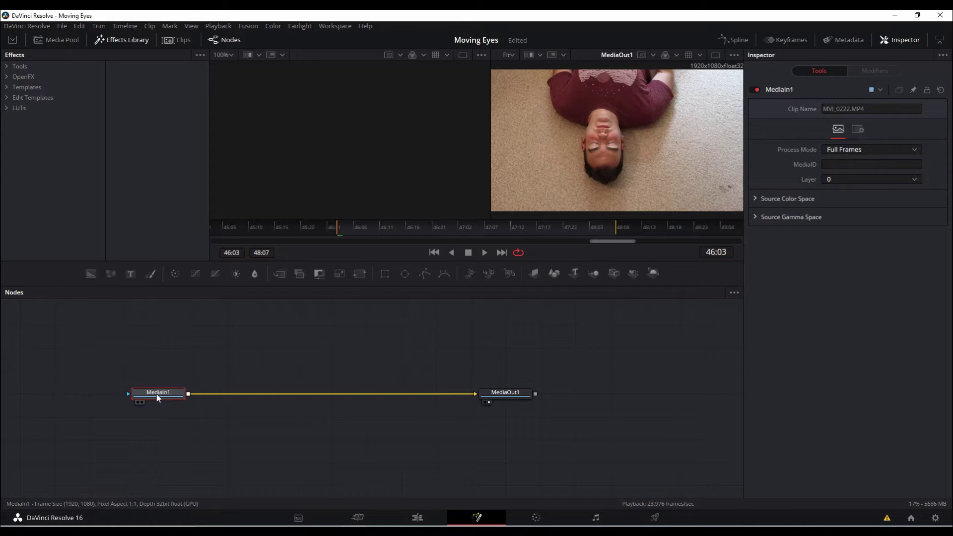
- Rename the MediaIn1 node to 'original'
{"action": "key", "text": "F2"}
{"action": "type", "text": "orig"}
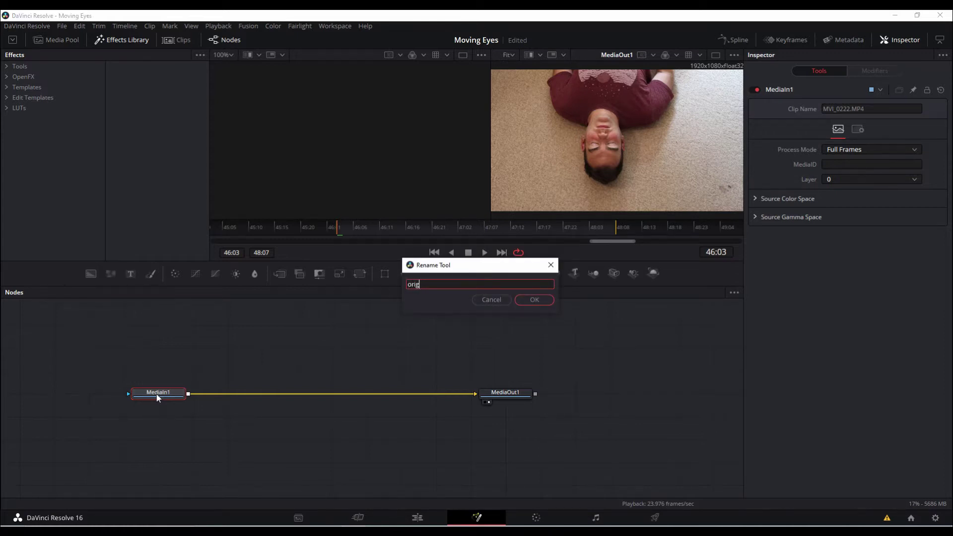
{"action": "type", "text": "inal"}
{"action": "key", "text": "Return"}
- Rename MediaOut1 to 'output', then reselect the original node
{"action": "left_click", "coordinate": [505, 394]}
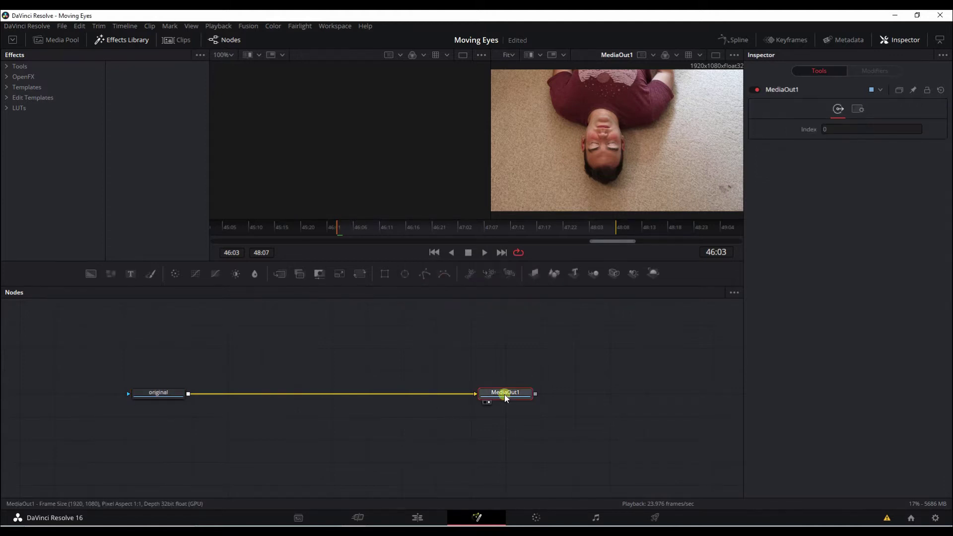
{"action": "key", "text": "F2"}
{"action": "type", "text": "output"}
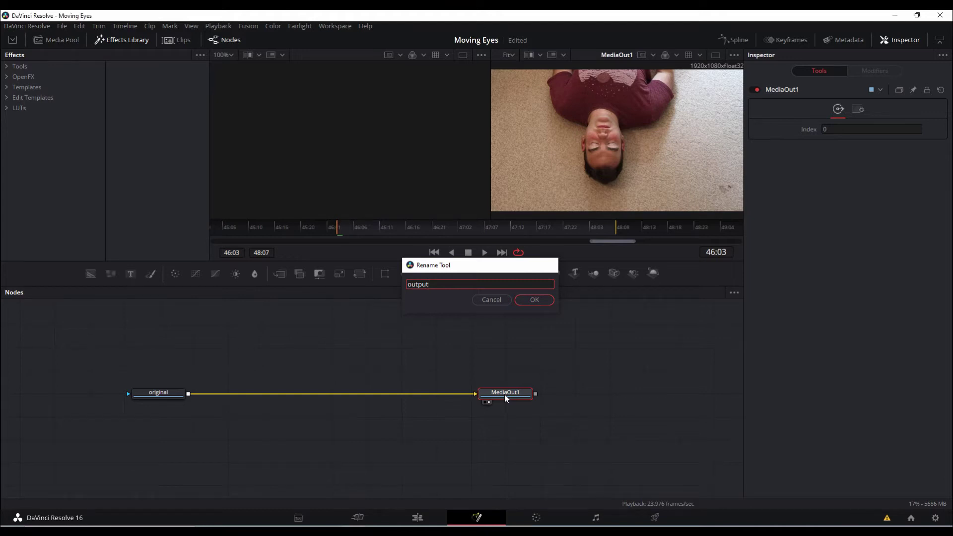
{"action": "key", "text": "Return"}
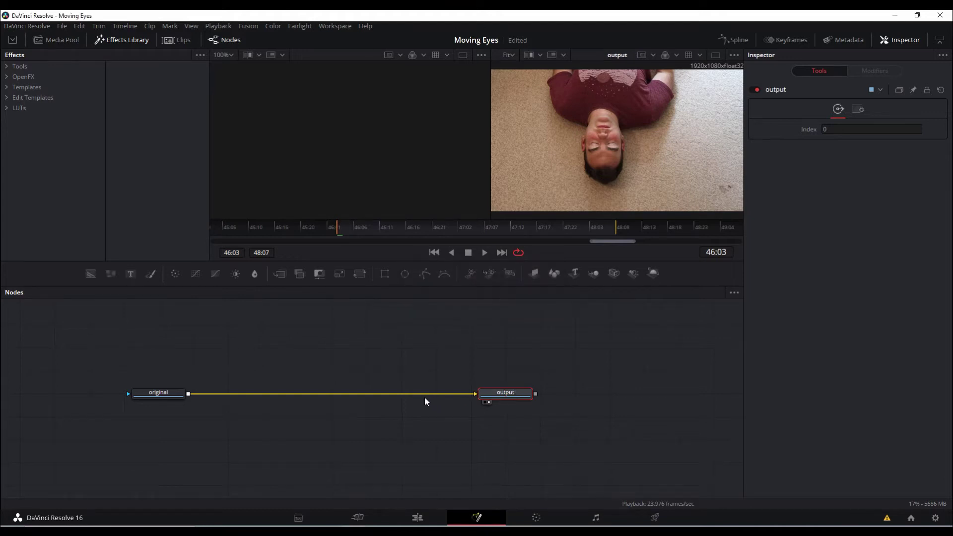
{"action": "left_click_drag", "start_coordinate": [397, 422], "coordinate": [411, 441]}
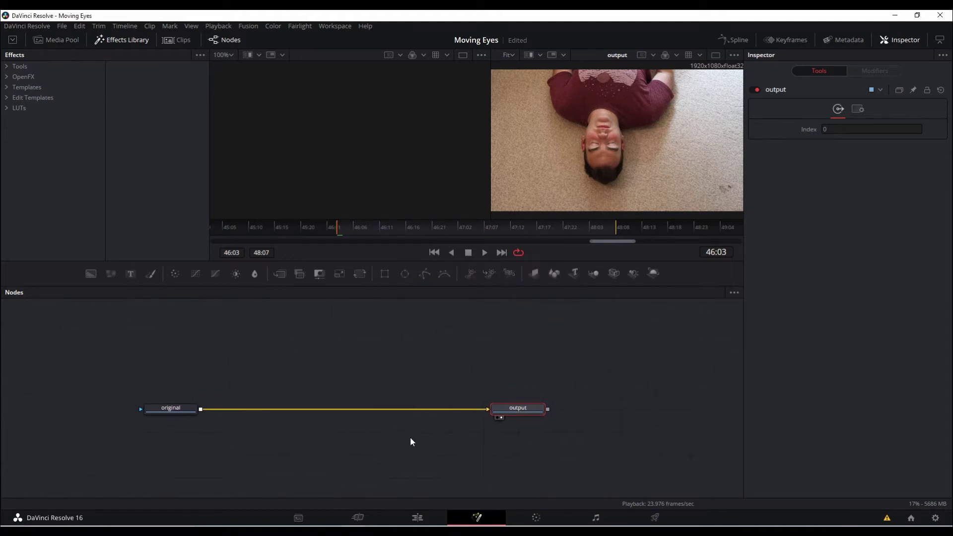
{"action": "left_click", "coordinate": [171, 411]}
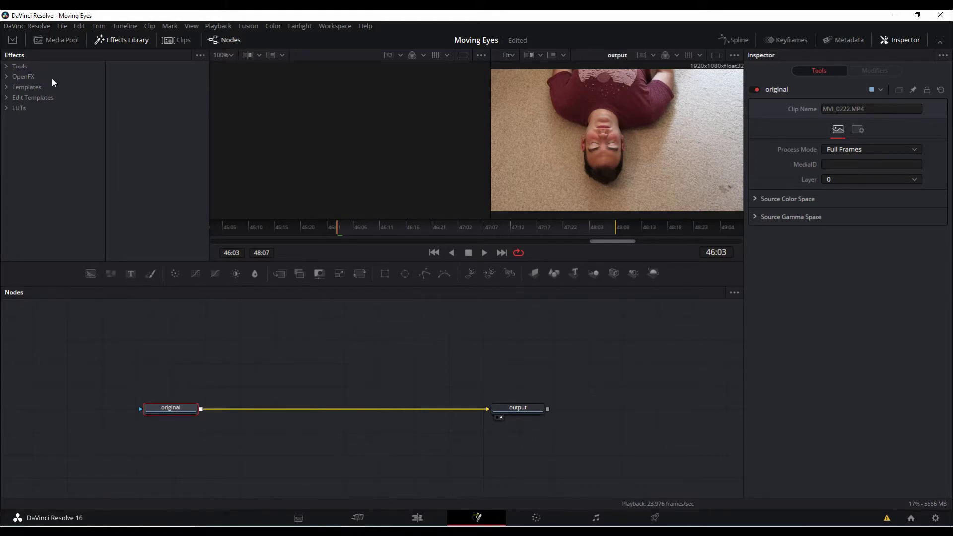
- Show the Effects Library with its Tools category expanded
{"action": "left_click", "coordinate": [114, 43]}
{"action": "left_click", "coordinate": [114, 43]}
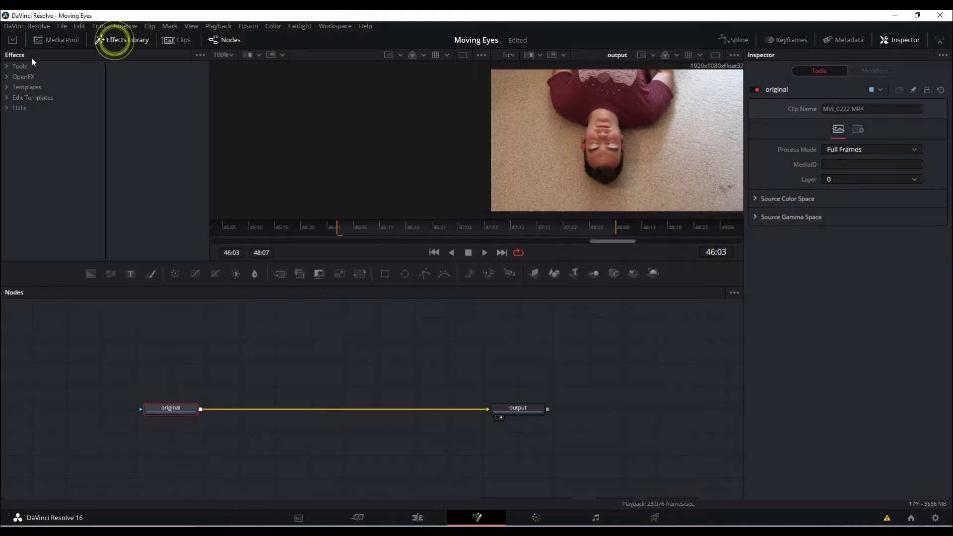
{"action": "left_click", "coordinate": [7, 66]}
{"action": "scroll", "coordinate": [44, 168], "scroll_direction": "down", "scroll_amount": 5}
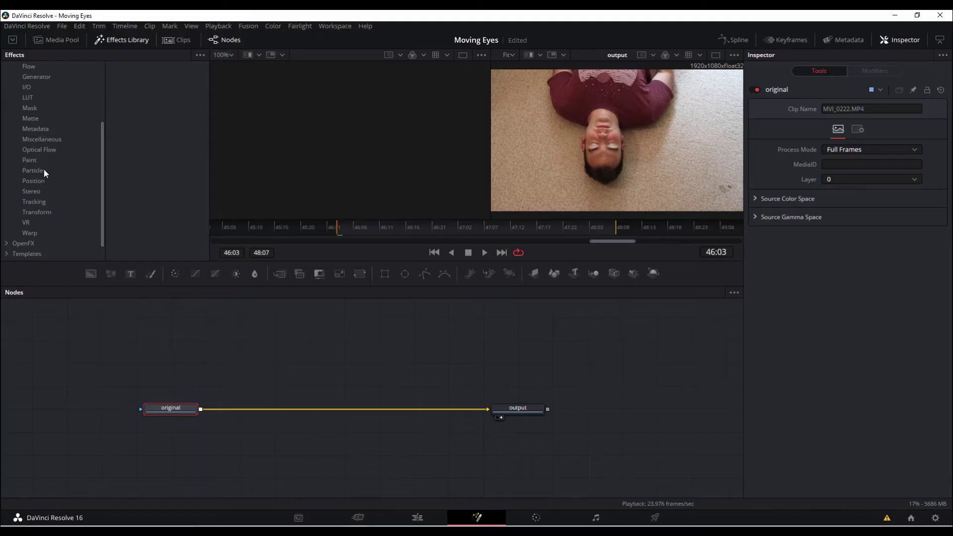
{"action": "scroll", "coordinate": [44, 168], "scroll_direction": "up", "scroll_amount": 5}
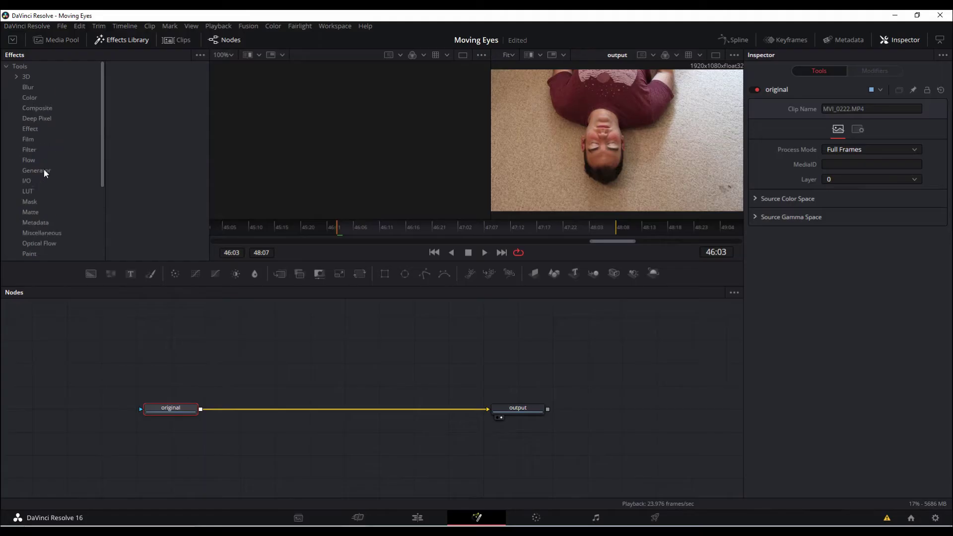
- With original selected, search the tool picker for 'tim' and choose Time Stretcher
{"action": "left_click", "coordinate": [171, 409]}
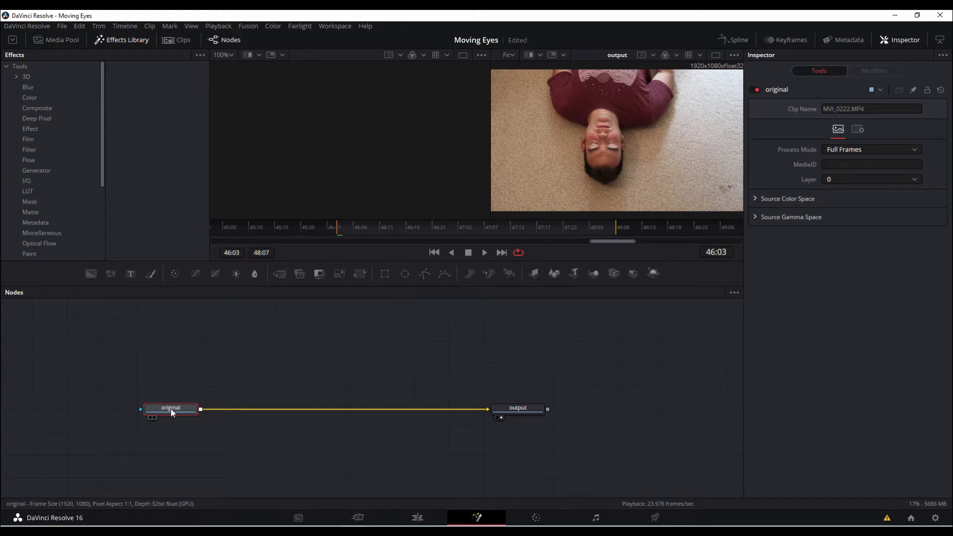
{"action": "key", "text": "shift+space"}
{"action": "type", "text": "pol"}
{"action": "scroll", "coordinate": [481, 297], "scroll_direction": "down", "scroll_amount": 3}
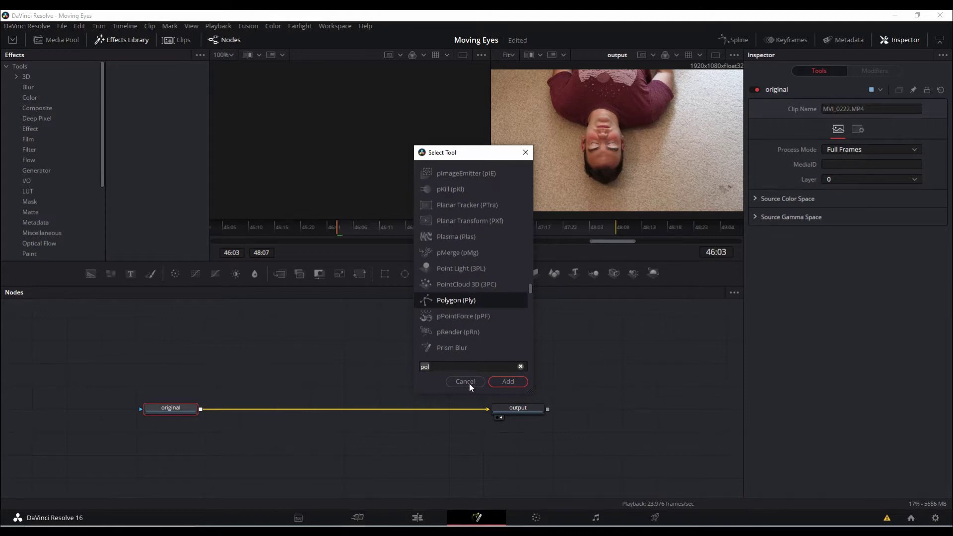
{"action": "key", "text": "Page_Down"}
{"action": "key", "text": "Page_Down"}
{"action": "key", "text": "Page_Down"}
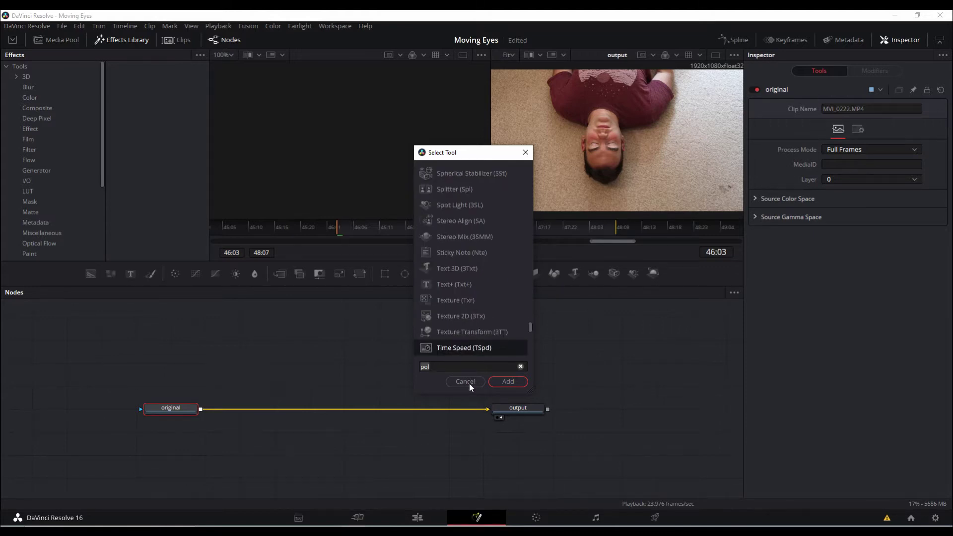
{"action": "left_click", "coordinate": [477, 367]}
{"action": "key", "text": "BackSpace"}
{"action": "key", "text": "BackSpace"}
{"action": "key", "text": "BackSpace"}
{"action": "type", "text": "tim"}
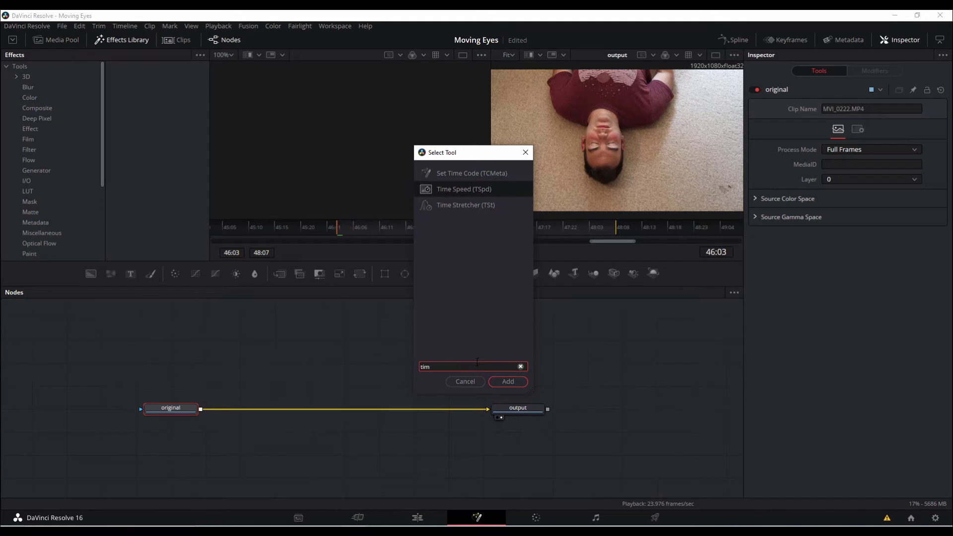
{"action": "left_click", "coordinate": [468, 206]}
- Add TimeStretcher1 on a branch above the pipe, with original wired directly to output again
{"action": "left_click", "coordinate": [511, 381]}
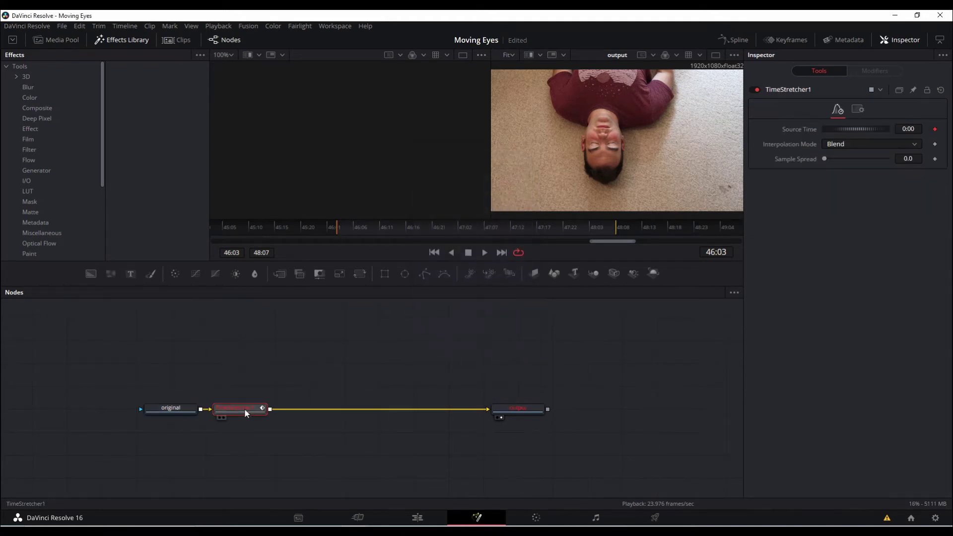
{"action": "left_click_drag", "start_coordinate": [245, 409], "coordinate": [490, 407]}
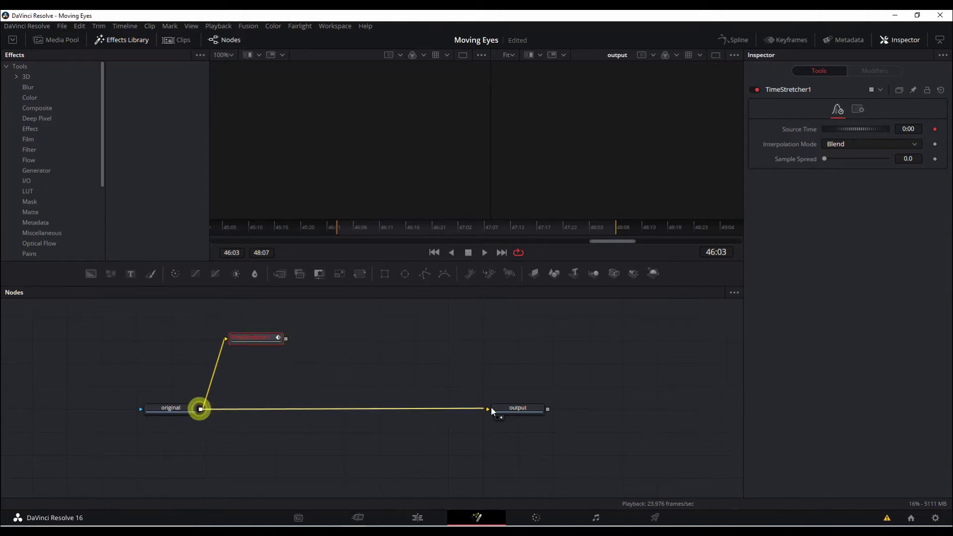
{"action": "left_click_drag", "start_coordinate": [254, 341], "coordinate": [273, 336]}
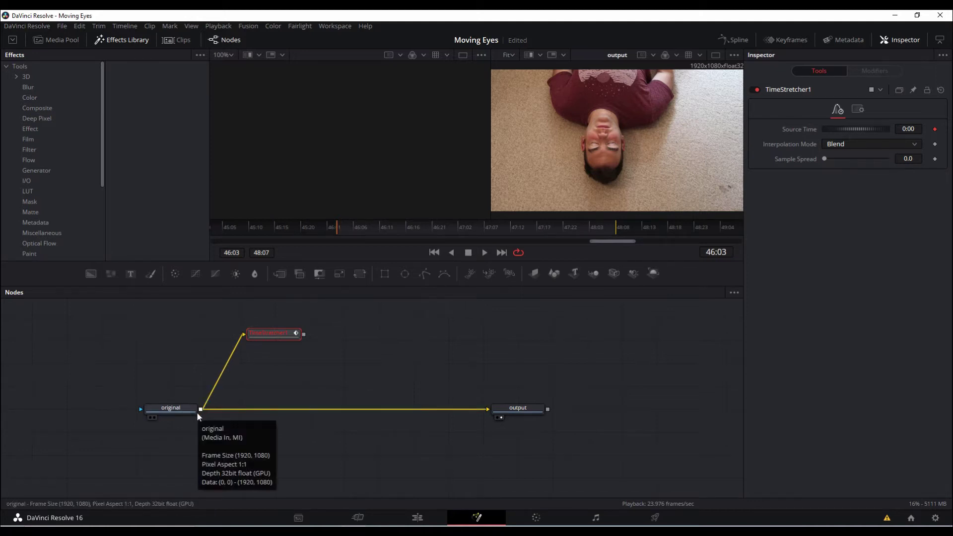
- Nudge TimeStretcher1 slightly left and leave it deselected
{"action": "left_click", "coordinate": [274, 334]}
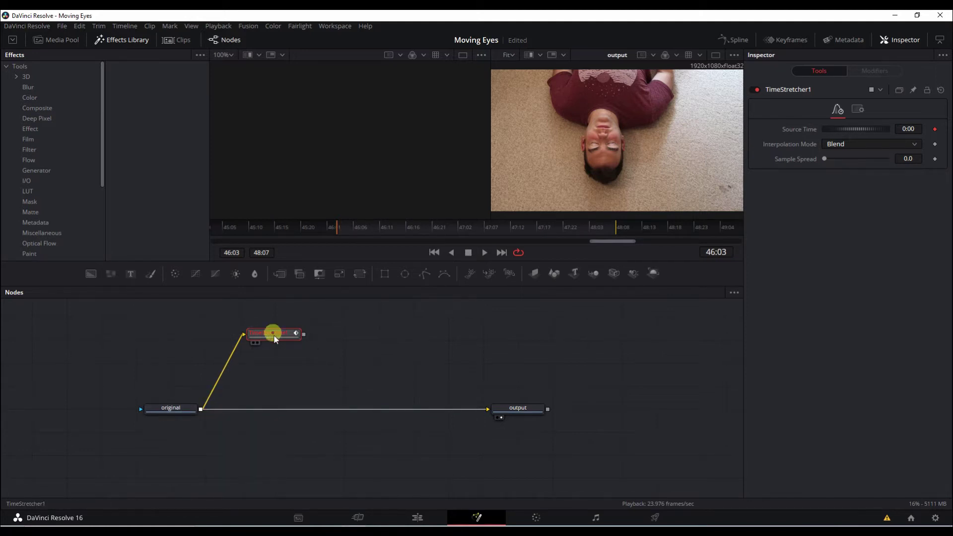
{"action": "left_click_drag", "start_coordinate": [274, 334], "coordinate": [270, 333]}
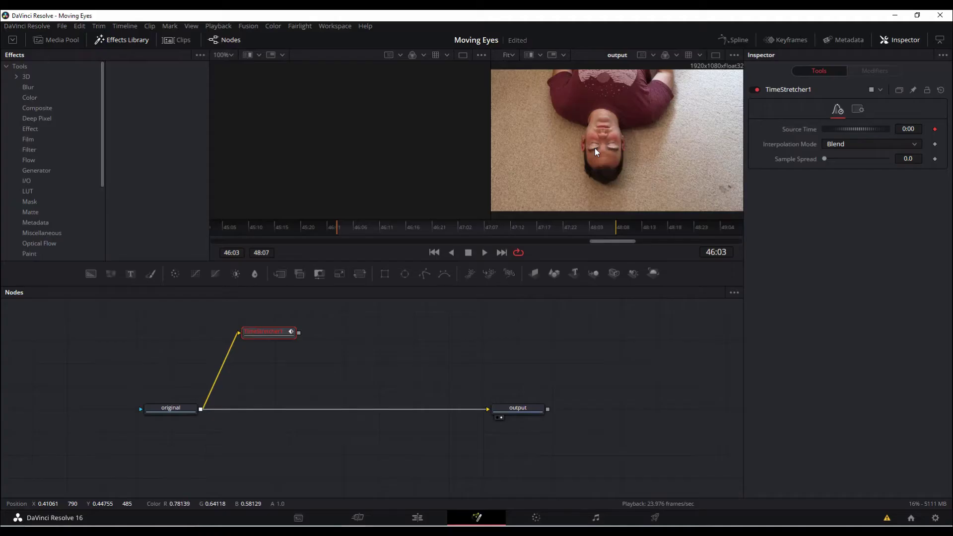
{"action": "left_click", "coordinate": [368, 355]}
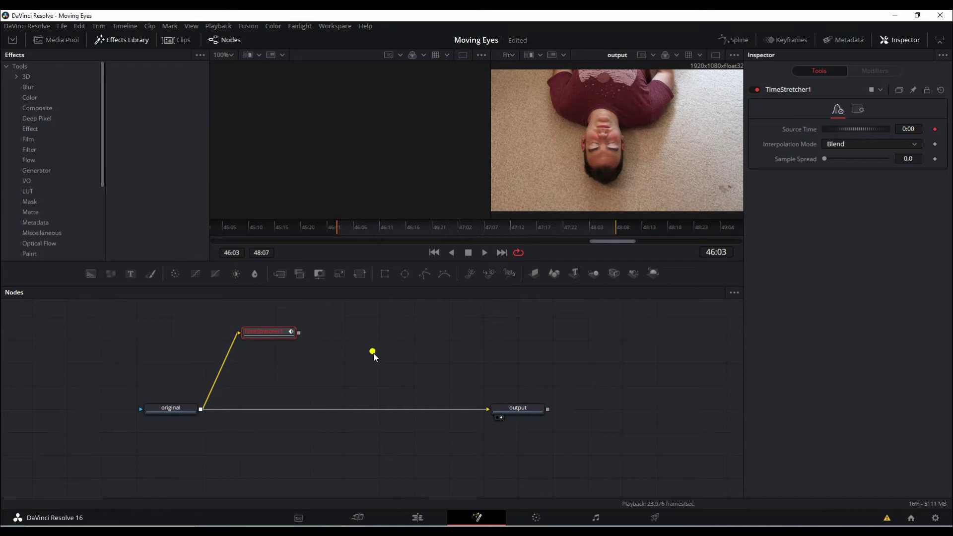
- Move to frame 46:11 and set TimeStretcher1's Source Time to 46:11
{"action": "left_click", "coordinate": [266, 335]}
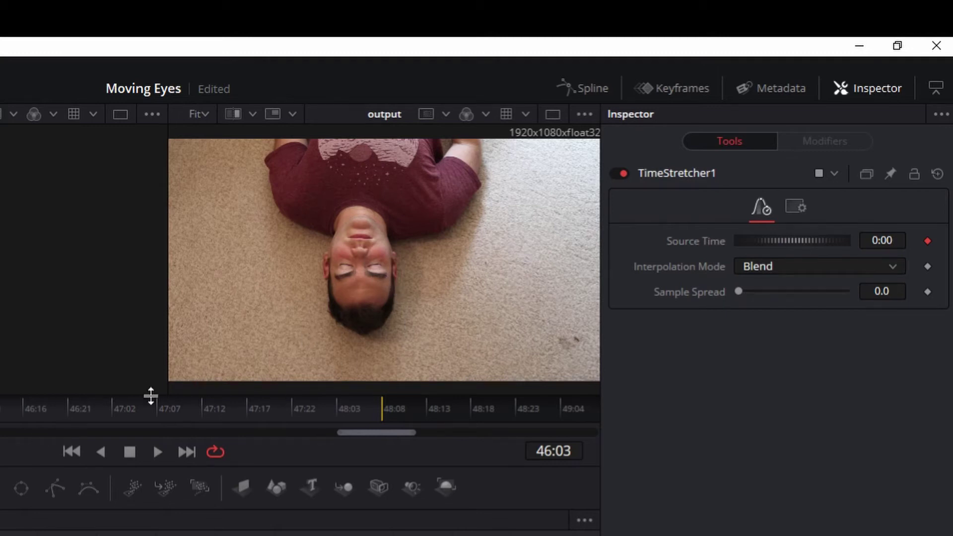
{"action": "left_click", "coordinate": [2, 414]}
{"action": "scroll", "coordinate": [379, 281], "scroll_direction": "up", "scroll_amount": 3}
{"action": "scroll", "coordinate": [341, 273], "scroll_direction": "down", "scroll_amount": 2}
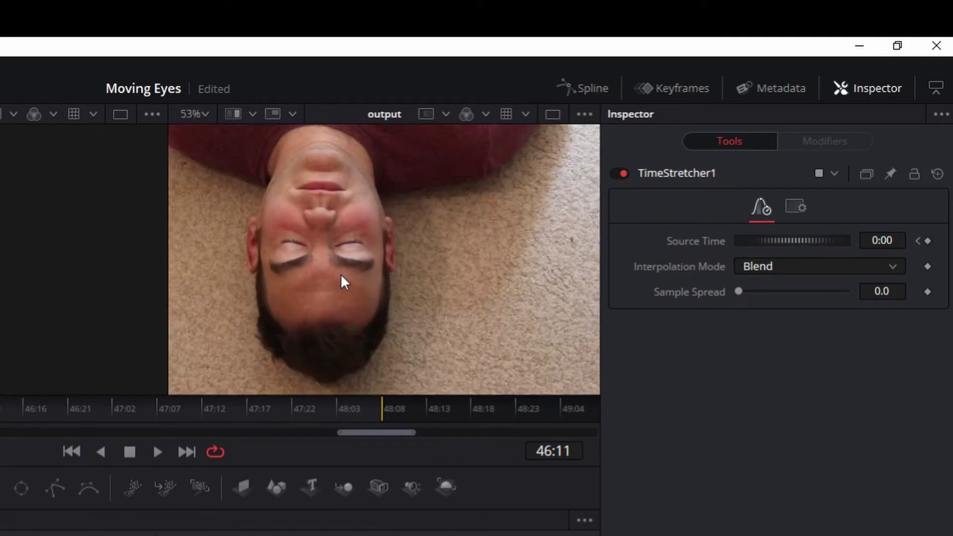
{"action": "scroll", "coordinate": [341, 281], "scroll_direction": "up", "scroll_amount": 2}
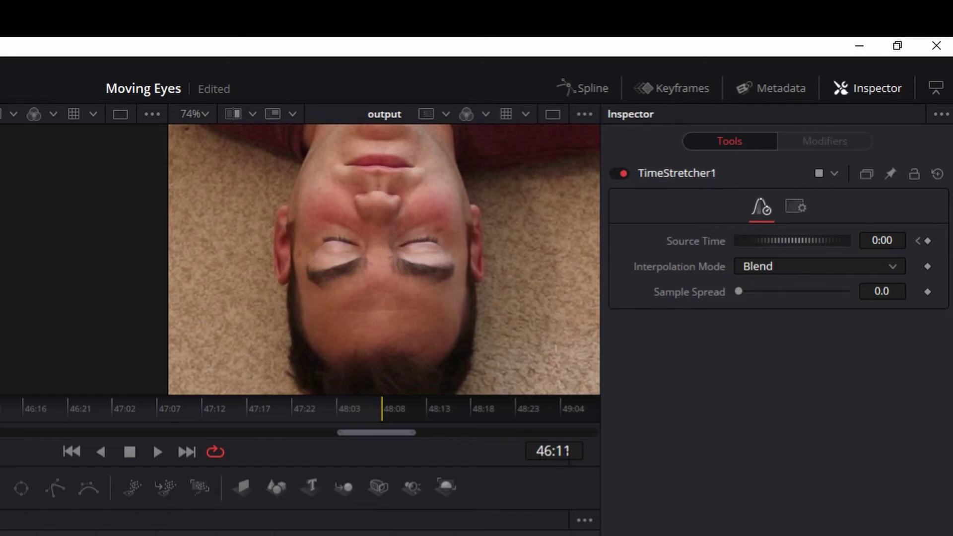
{"action": "left_click", "coordinate": [878, 240]}
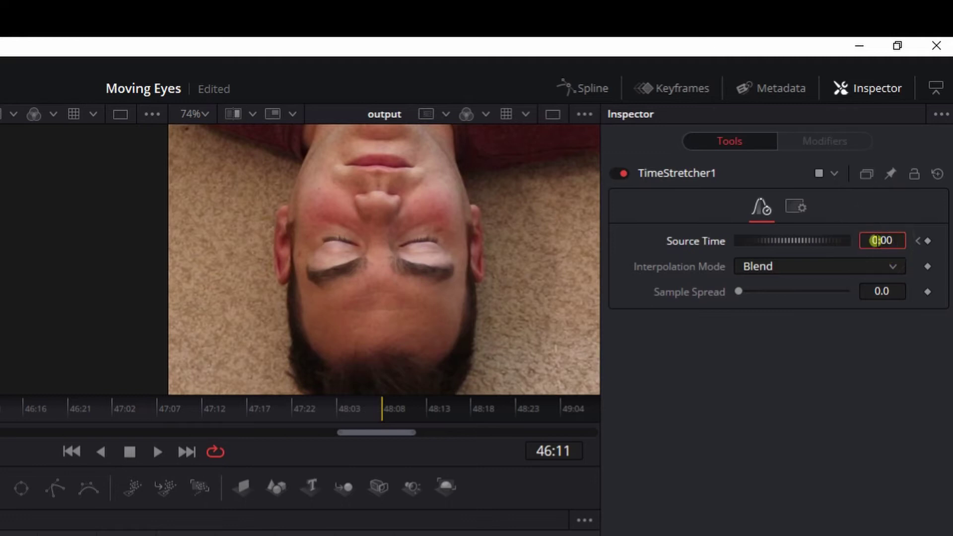
{"action": "double_click", "coordinate": [878, 240]}
{"action": "type", "text": "46:11"}
{"action": "key", "text": "Tab"}
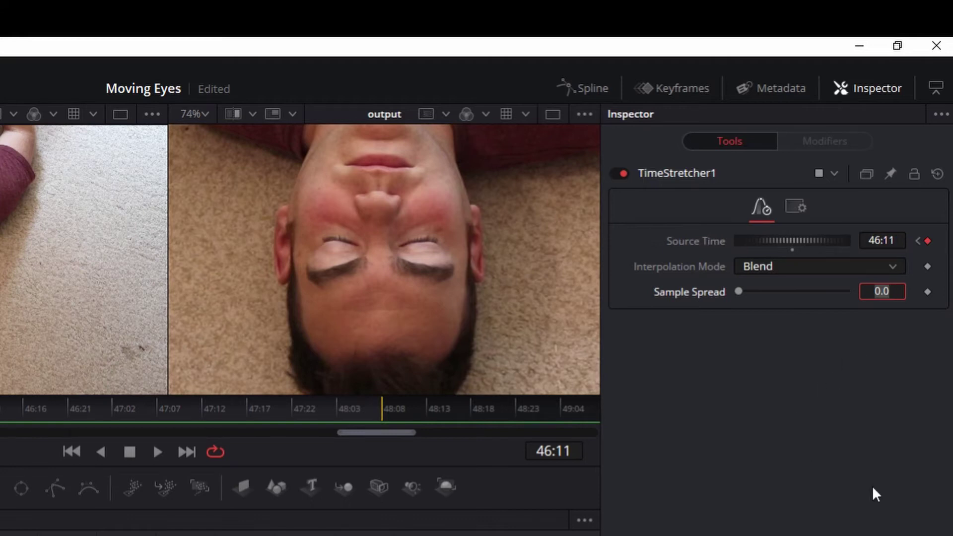
- Check the Source Time keyframes, then delete the keyframe so 46:11 stays frozen
{"action": "left_click", "coordinate": [917, 239]}
{"action": "left_click", "coordinate": [928, 240]}
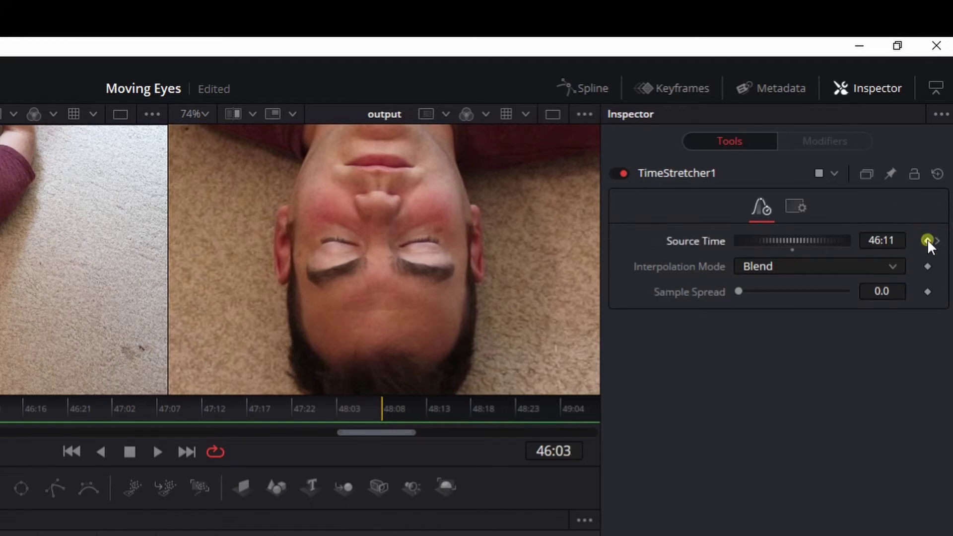
{"action": "left_click", "coordinate": [937, 241]}
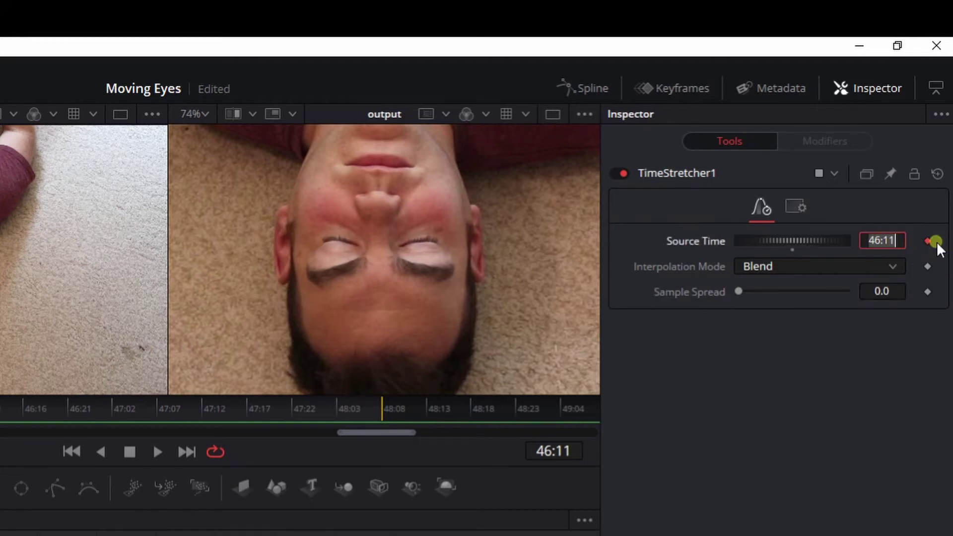
{"action": "left_click", "coordinate": [795, 382]}
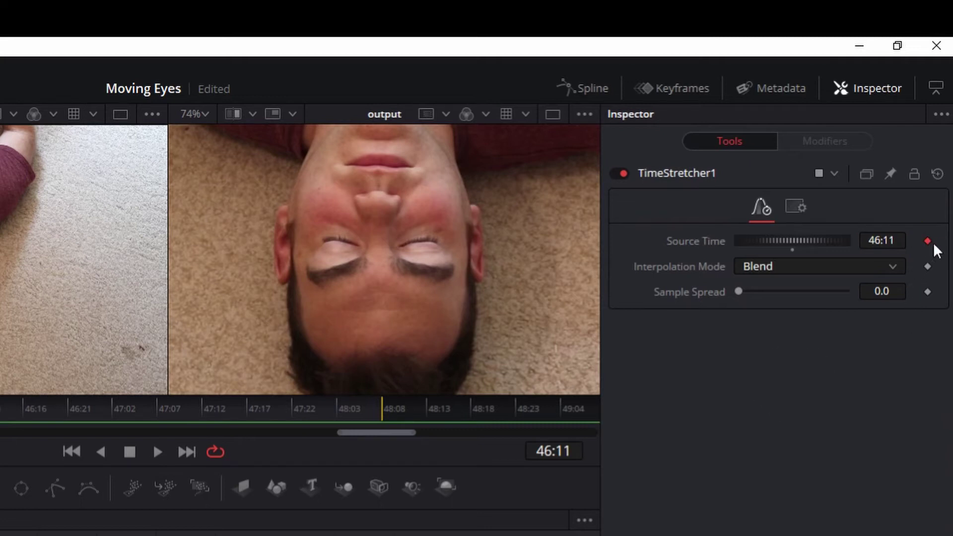
{"action": "left_click", "coordinate": [927, 240]}
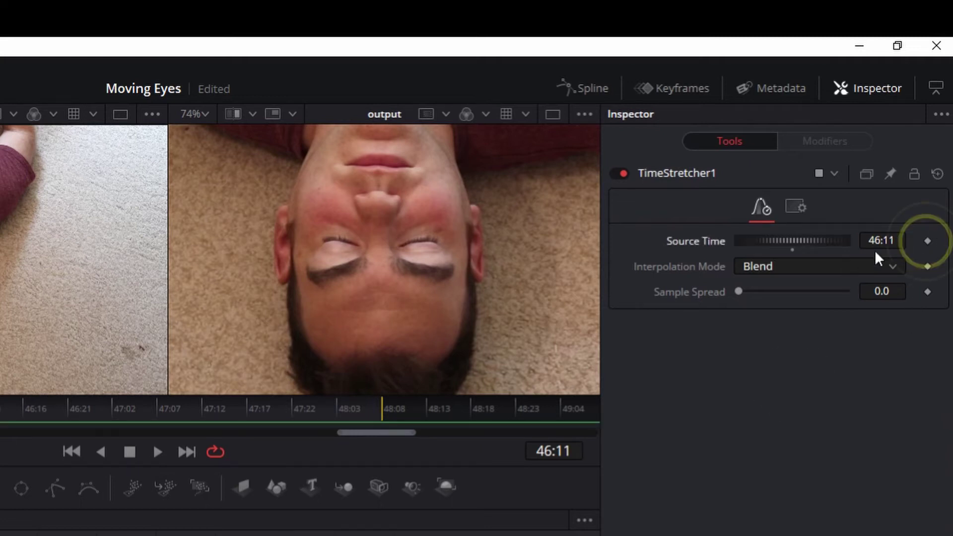
{"action": "left_click", "coordinate": [827, 400]}
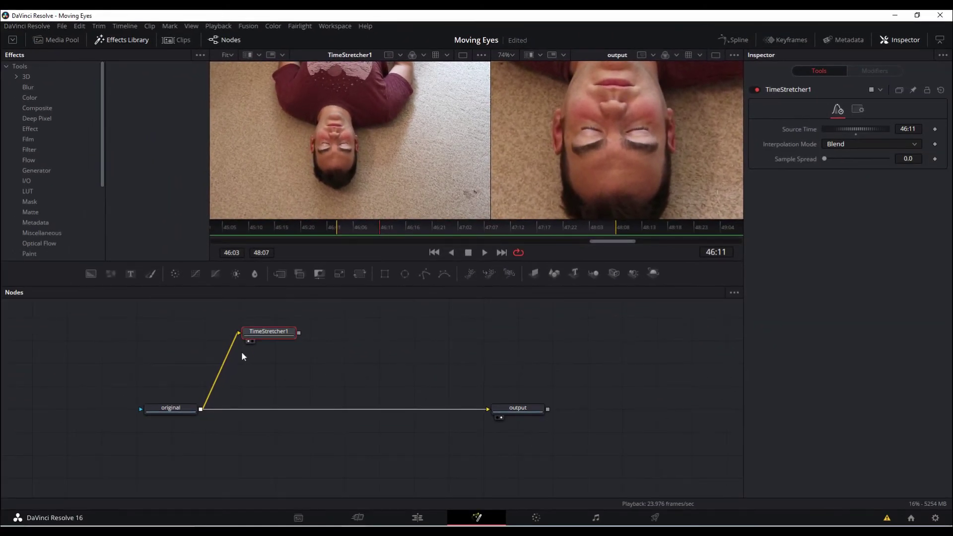
- Add a Paint node after TimeStretcher1 via the 'pai' search, shift it right, and view it in viewer 1
{"action": "left_click", "coordinate": [273, 334]}
{"action": "key", "text": "shift+space"}
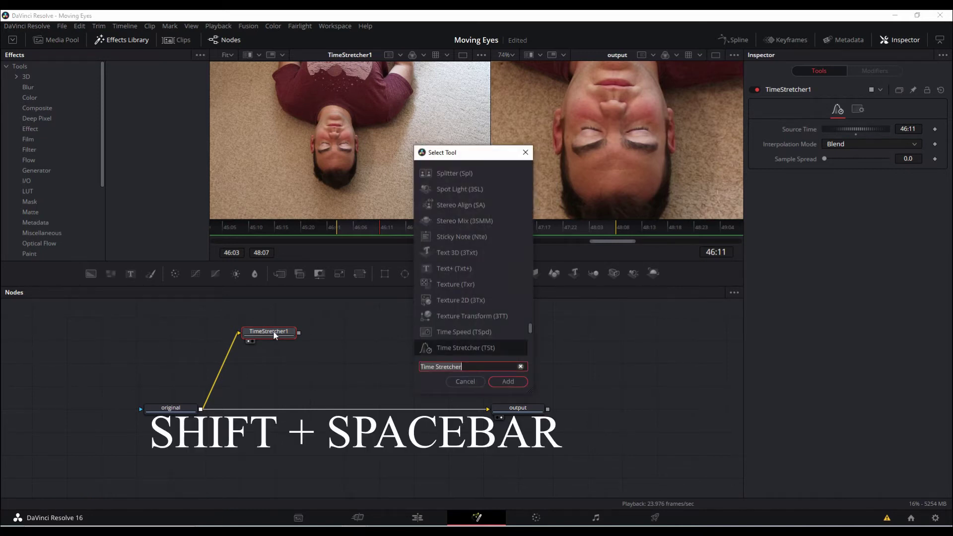
{"action": "type", "text": "pai"}
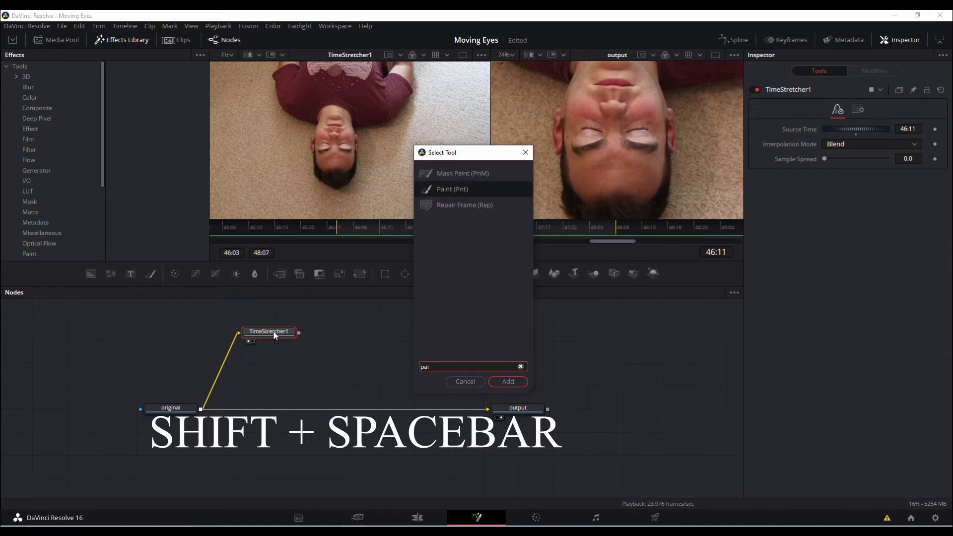
{"action": "left_click", "coordinate": [514, 384]}
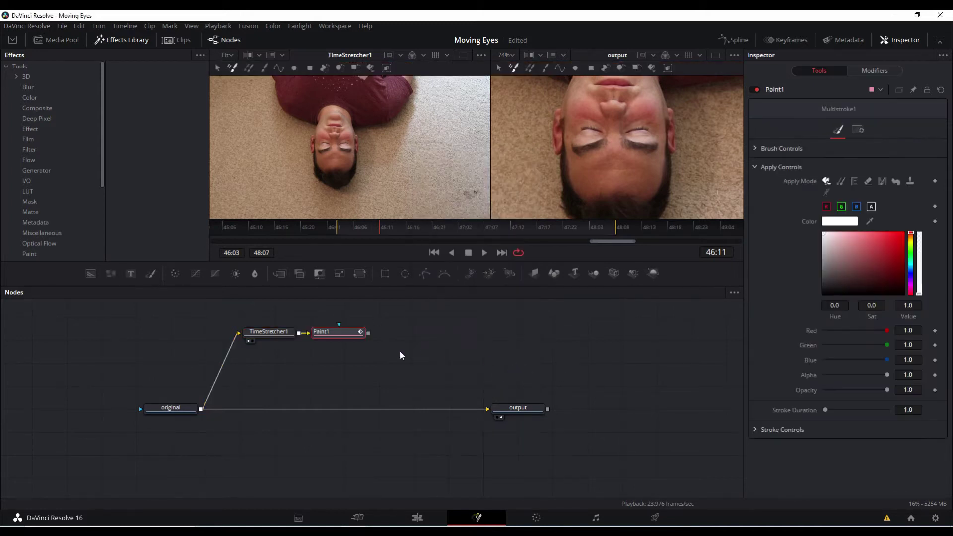
{"action": "mouse_move", "coordinate": [328, 332]}
{"action": "left_mouse_down"}
{"action": "mouse_move", "coordinate": [350, 364]}
{"action": "mouse_move", "coordinate": [357, 350]}
{"action": "mouse_move", "coordinate": [348, 335]}
{"action": "mouse_move", "coordinate": [360, 330]}
{"action": "left_mouse_up"}
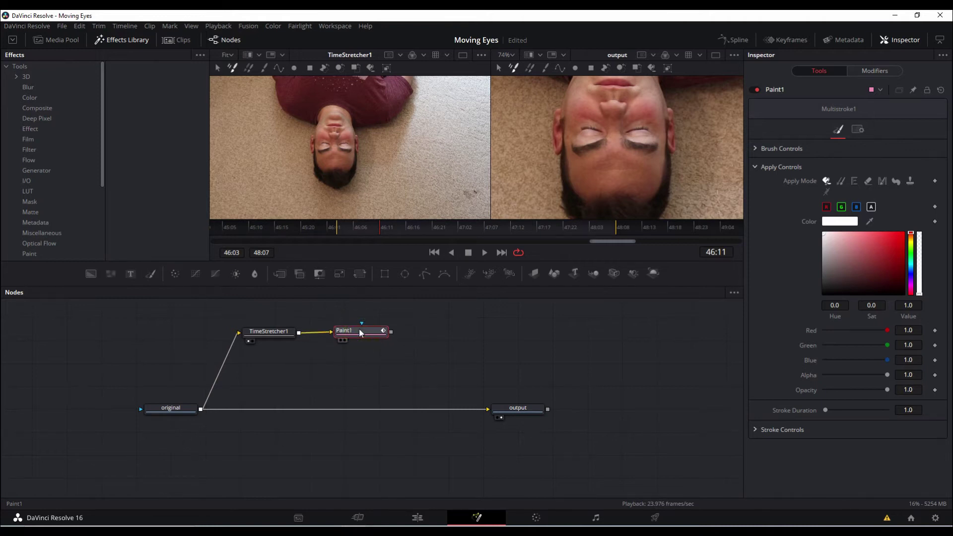
{"action": "key", "text": "1"}
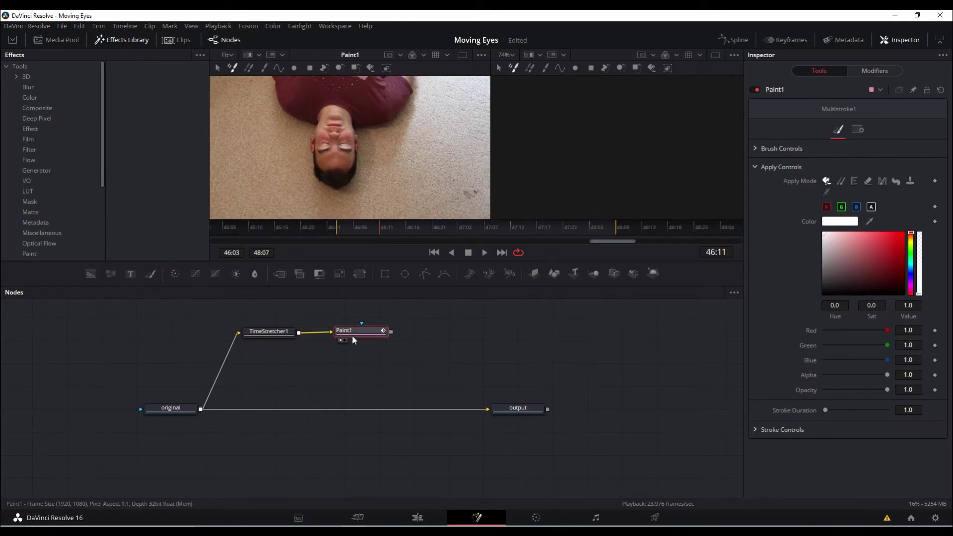
- Show output in the right viewer, play and stop from Paint1, return to 46:03, and enlarge the viewers
{"action": "left_click", "coordinate": [529, 408]}
{"action": "key", "text": "2"}
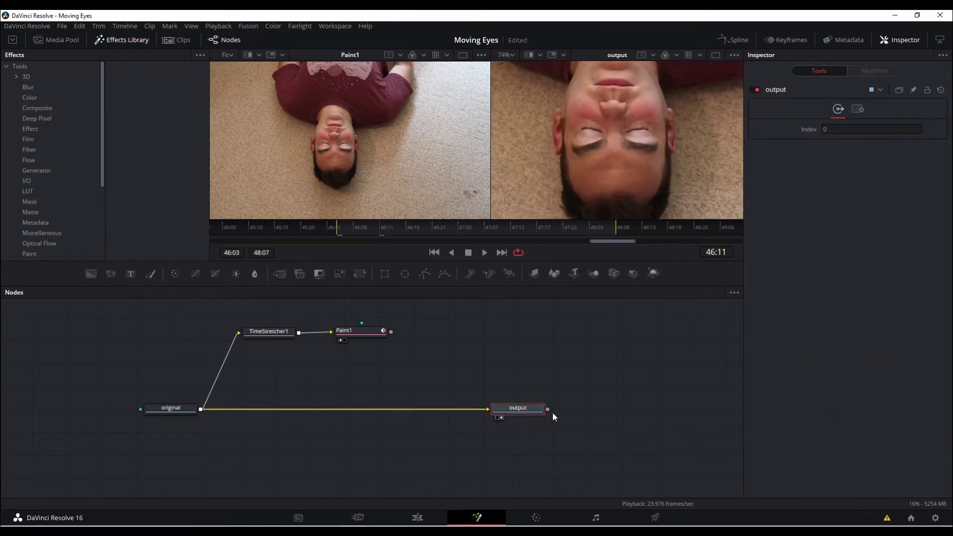
{"action": "left_click", "coordinate": [360, 331]}
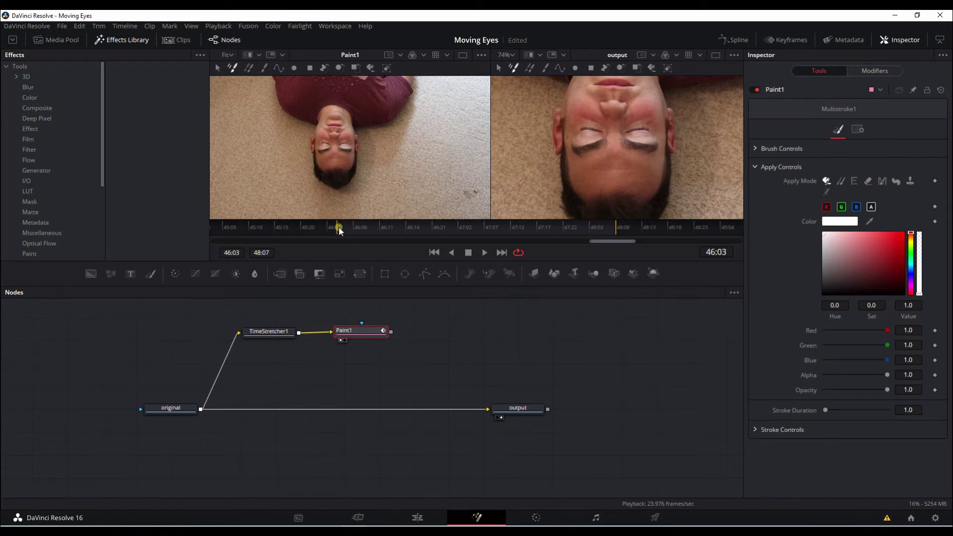
{"action": "key", "text": "space"}
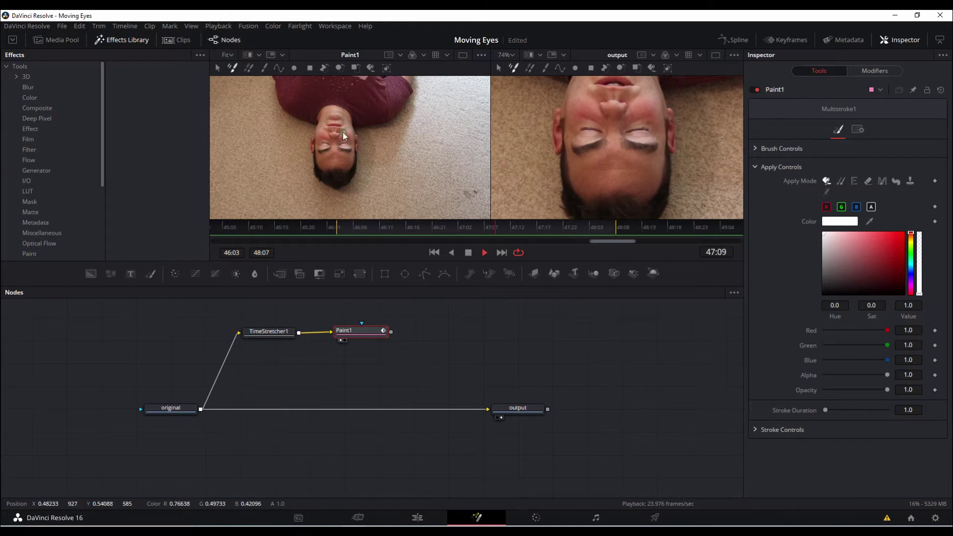
{"action": "key", "text": "space"}
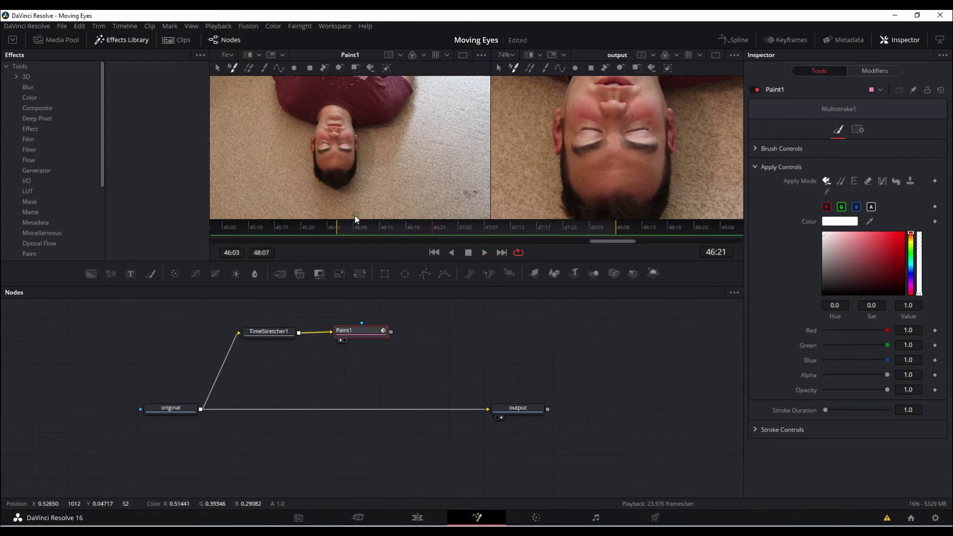
{"action": "left_click", "coordinate": [338, 226]}
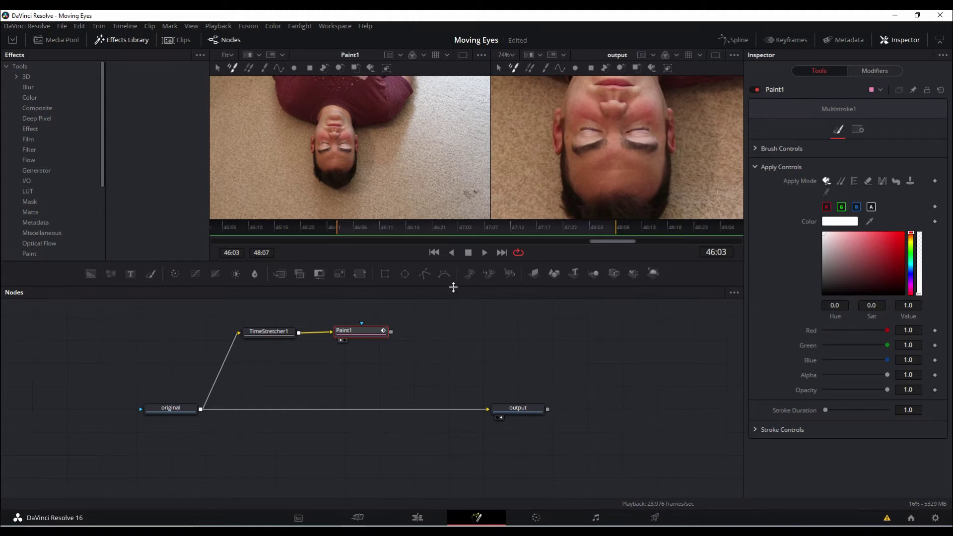
{"action": "left_click_drag", "start_coordinate": [454, 288], "coordinate": [456, 335]}
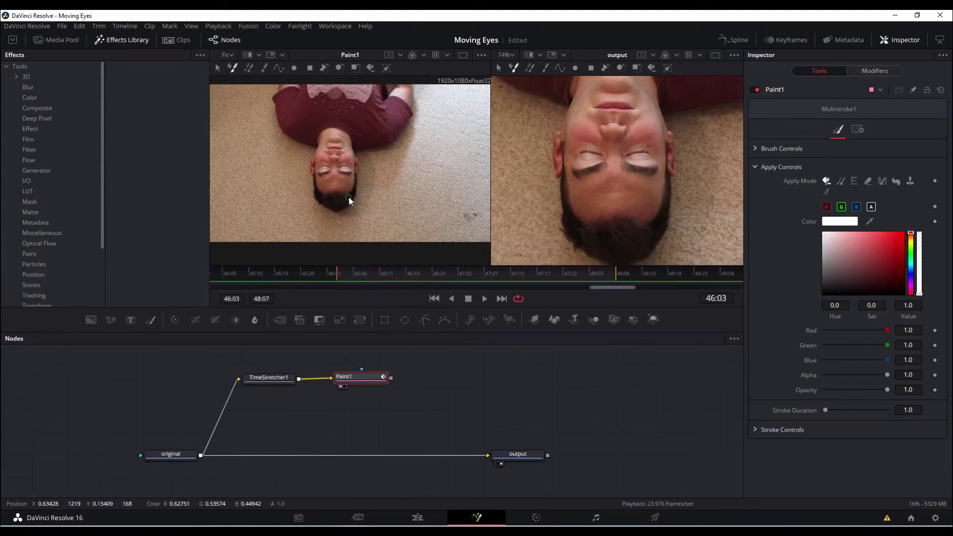
- Choose single-stroke painting, reopen the Inspector, and set Paint1's stroke apply mode to Clone
{"action": "scroll", "coordinate": [337, 188], "scroll_direction": "up", "scroll_amount": 5}
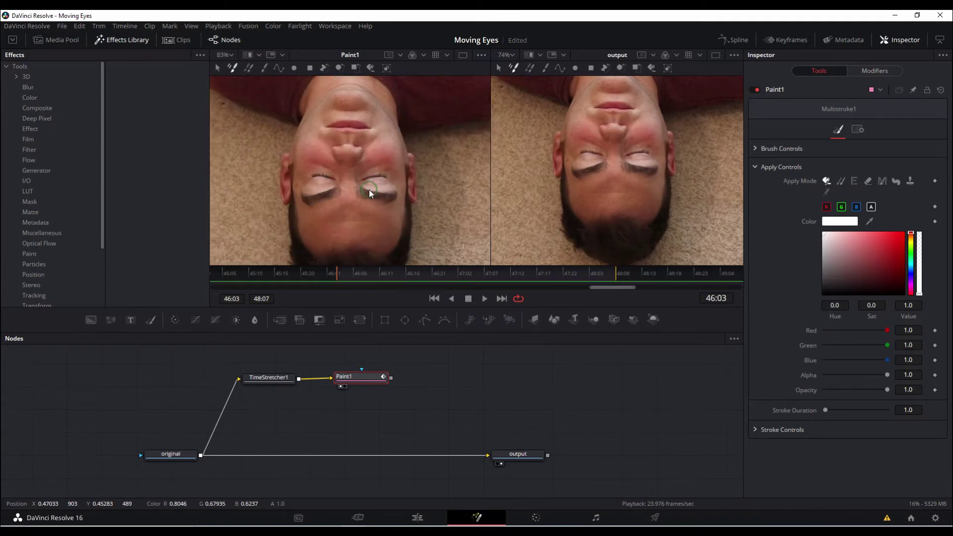
{"action": "scroll", "coordinate": [368, 190], "scroll_direction": "up", "scroll_amount": 2}
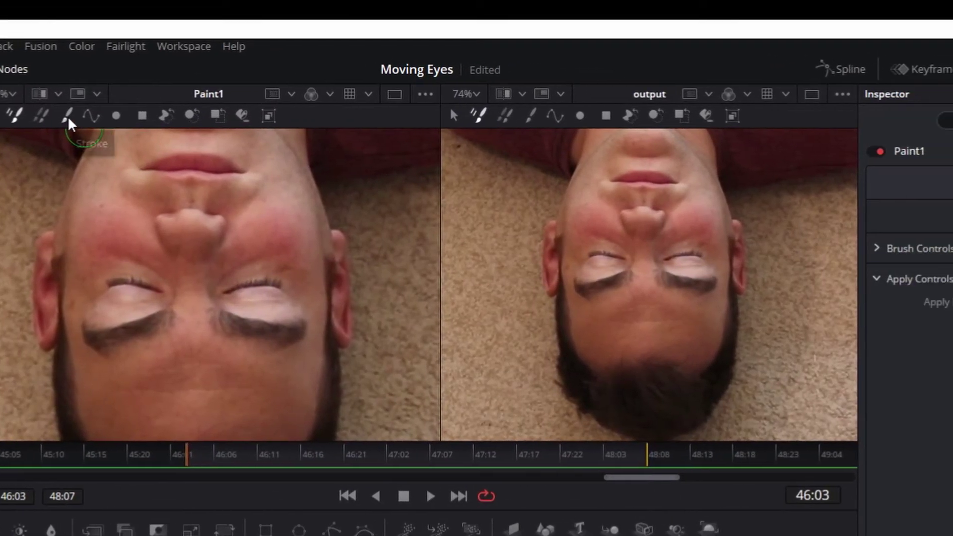
{"action": "left_click", "coordinate": [111, 115]}
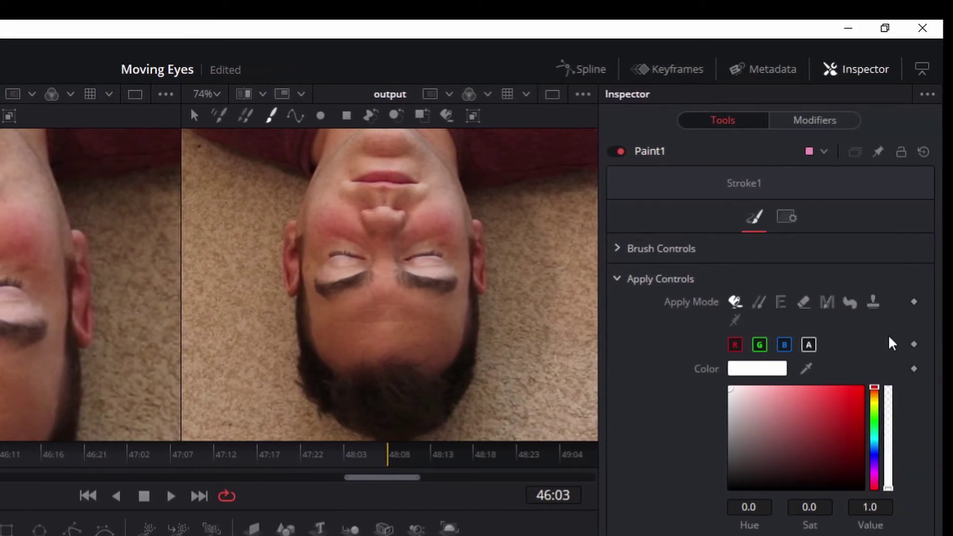
{"action": "left_click", "coordinate": [859, 70]}
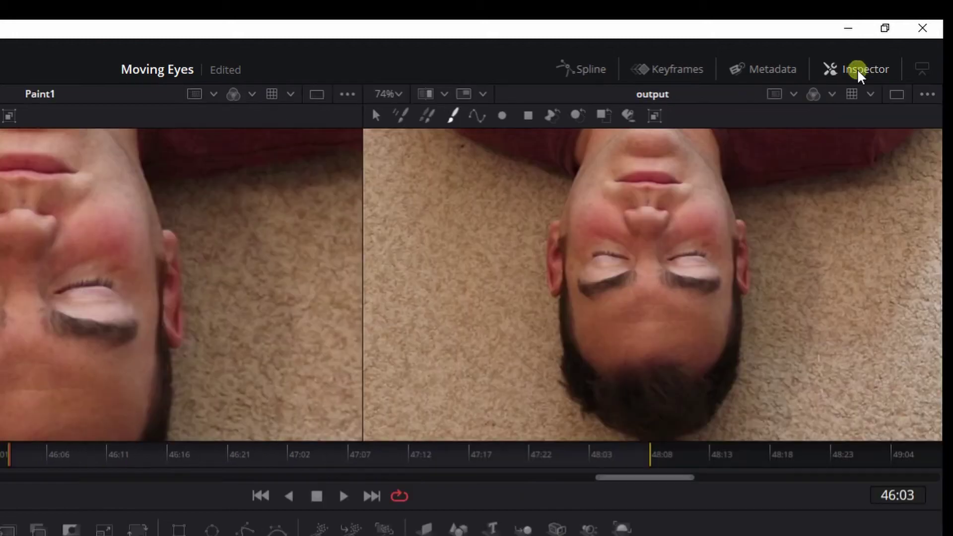
{"action": "left_click", "coordinate": [859, 72]}
{"action": "left_click", "coordinate": [859, 72]}
{"action": "left_click", "coordinate": [859, 72]}
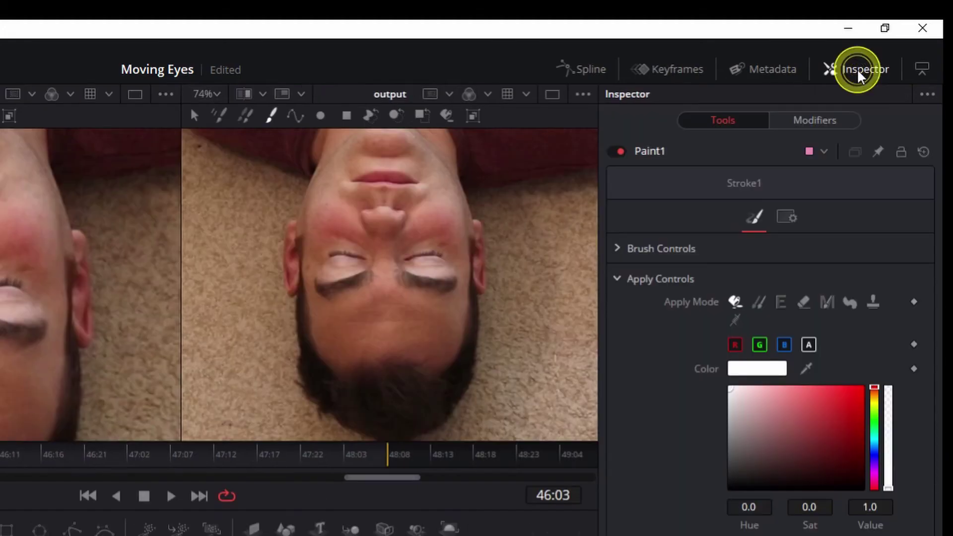
{"action": "left_click", "coordinate": [759, 303]}
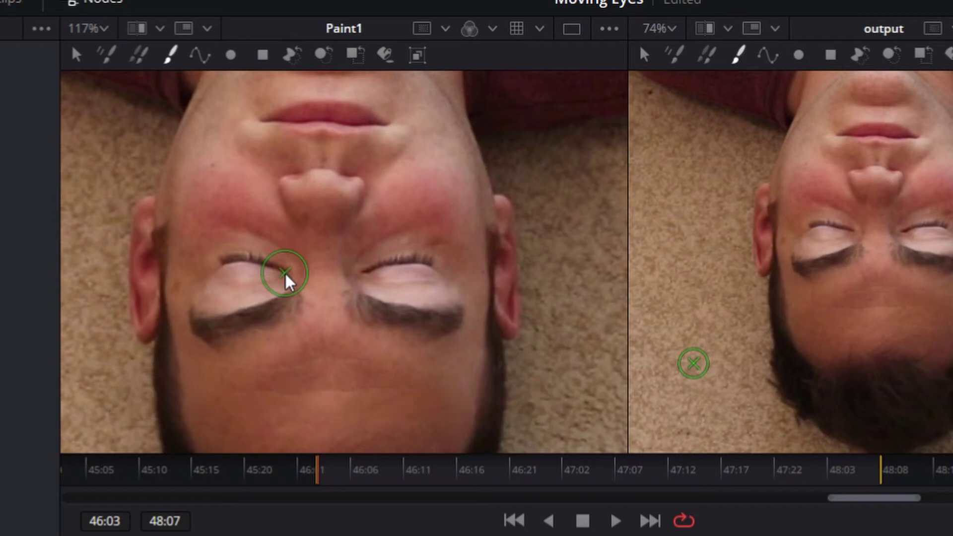
- Zoom onto the left eye, sample its inner corner, paint cloned skin over the upper eyelid, and reselect Paint1
{"action": "scroll", "coordinate": [287, 276], "scroll_direction": "up", "scroll_amount": 5}
{"action": "left_click_drag", "start_coordinate": [346, 288], "coordinate": [373, 292]}
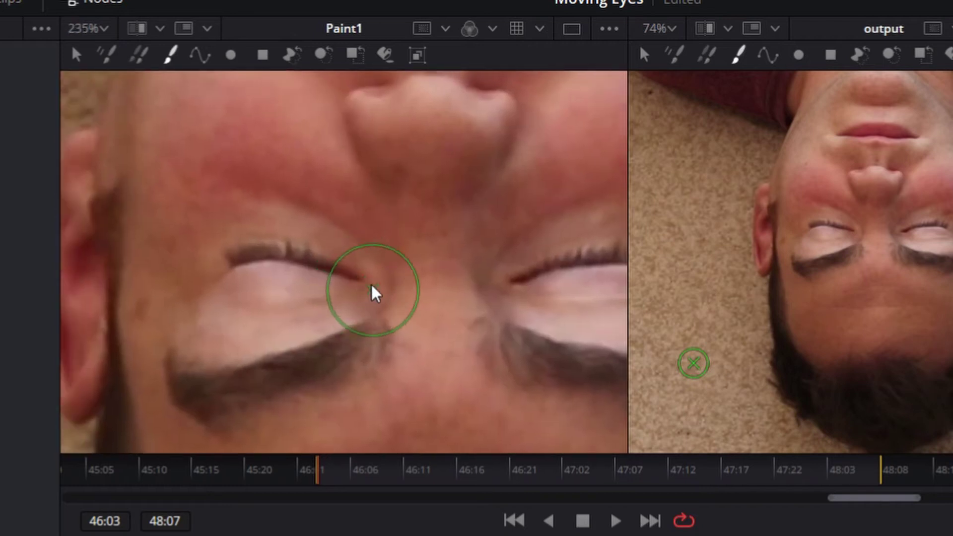
{"action": "left_click", "coordinate": [362, 277], "text": "ctrl"}
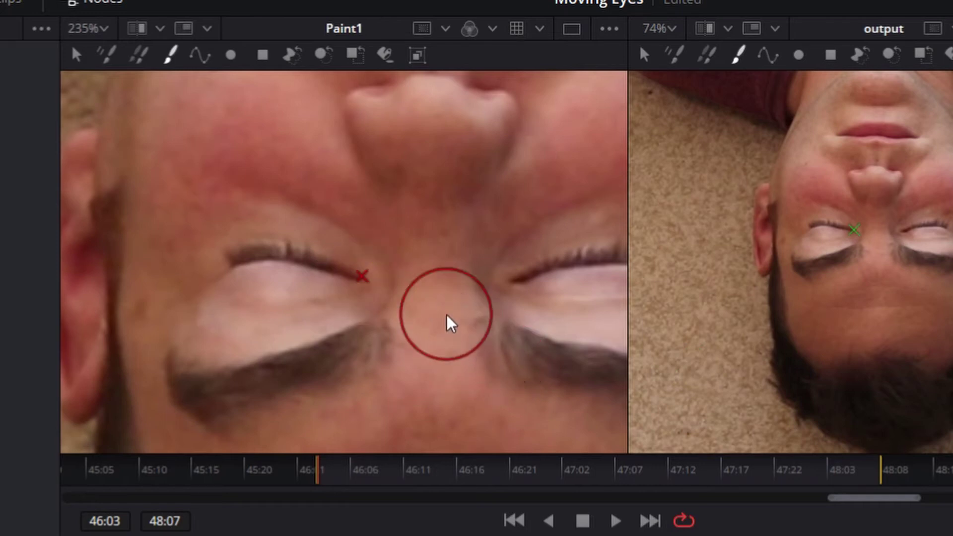
{"action": "left_click", "coordinate": [360, 282]}
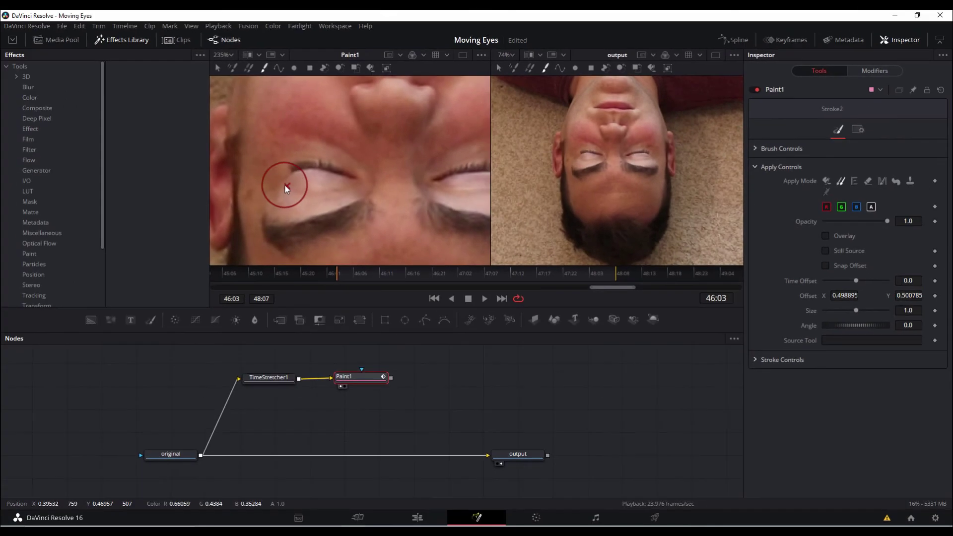
{"action": "left_click", "coordinate": [271, 216]}
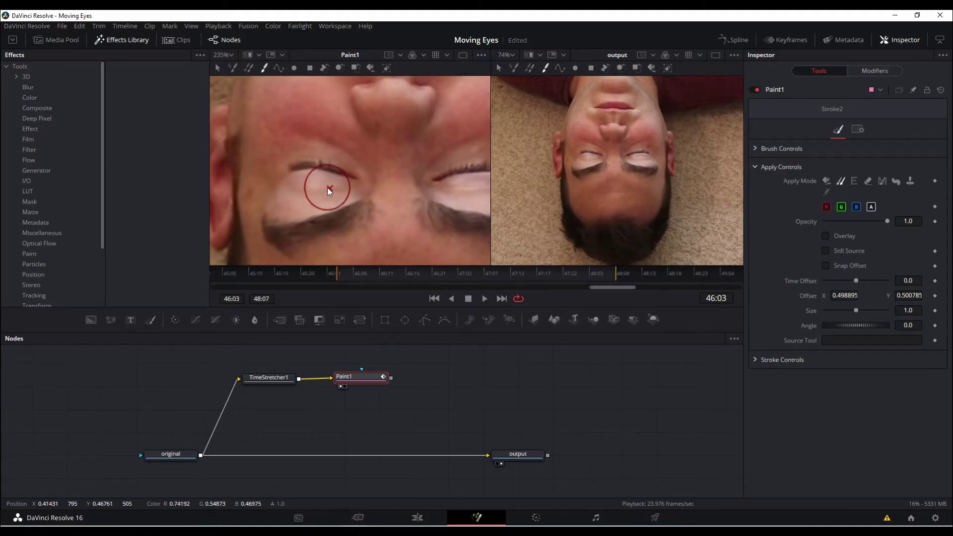
{"action": "left_click_drag", "start_coordinate": [328, 190], "coordinate": [346, 187]}
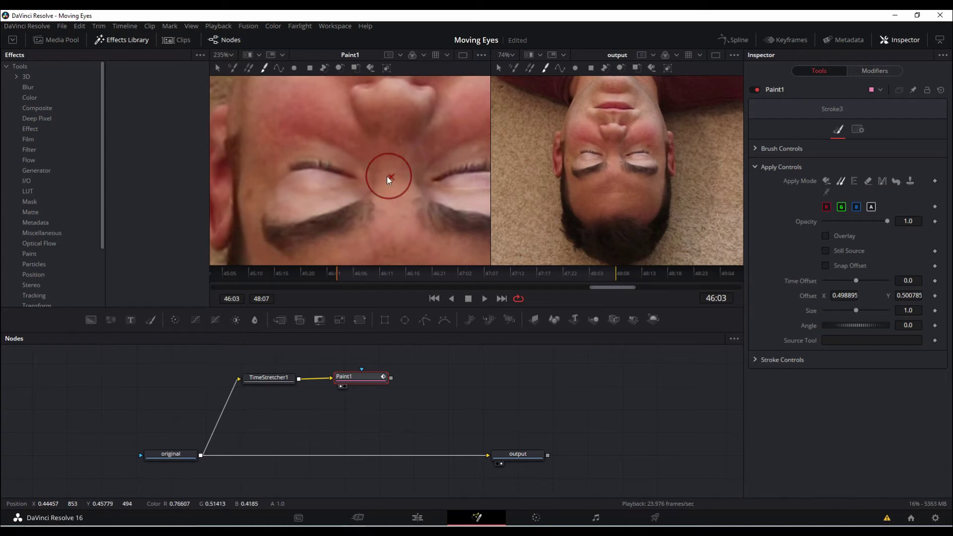
{"action": "scroll", "coordinate": [385, 178], "scroll_direction": "down", "scroll_amount": 5}
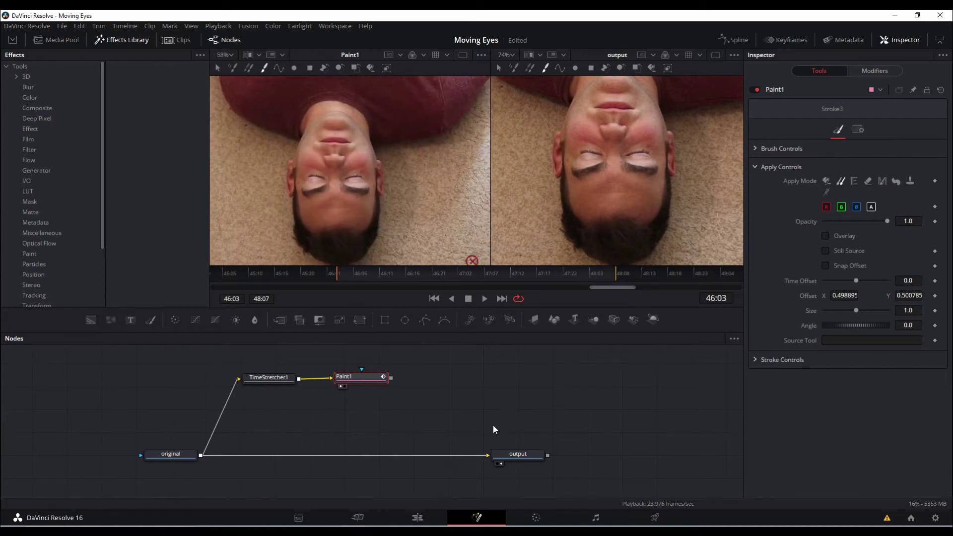
{"action": "left_click", "coordinate": [491, 406]}
{"action": "left_click", "coordinate": [355, 380]}
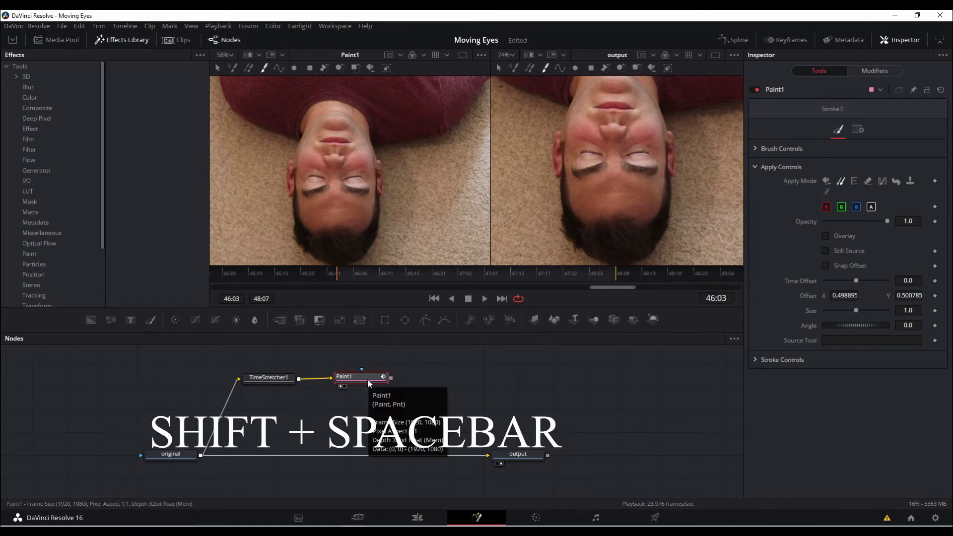
- Add a Merge node after Paint1 and move the output node down and right
{"action": "key", "text": "shift+space"}
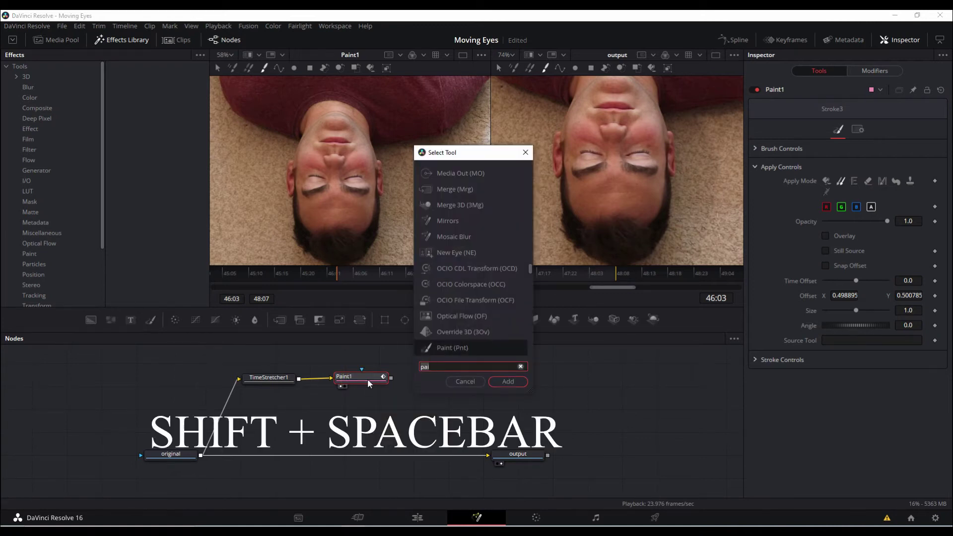
{"action": "type", "text": "merg"}
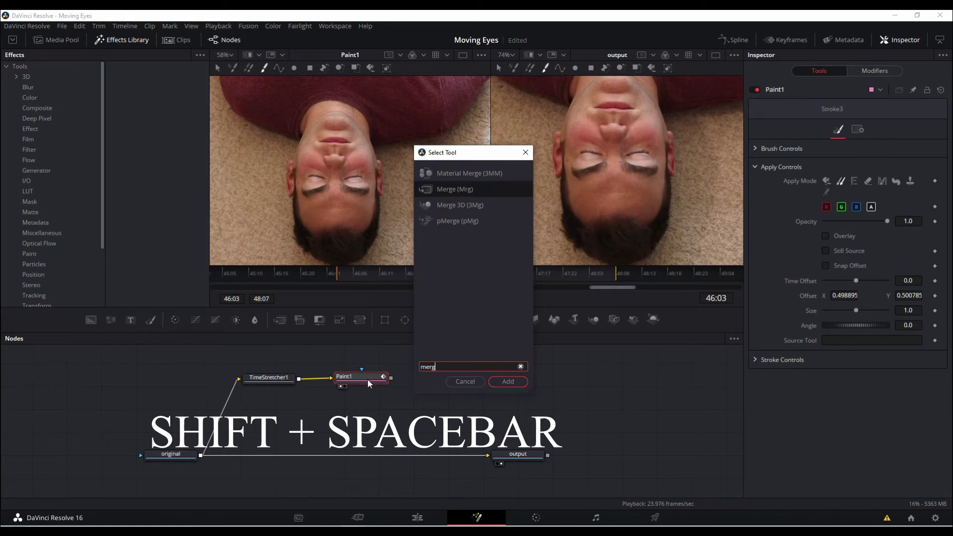
{"action": "left_click", "coordinate": [508, 381]}
{"action": "left_click_drag", "start_coordinate": [437, 377], "coordinate": [470, 377]}
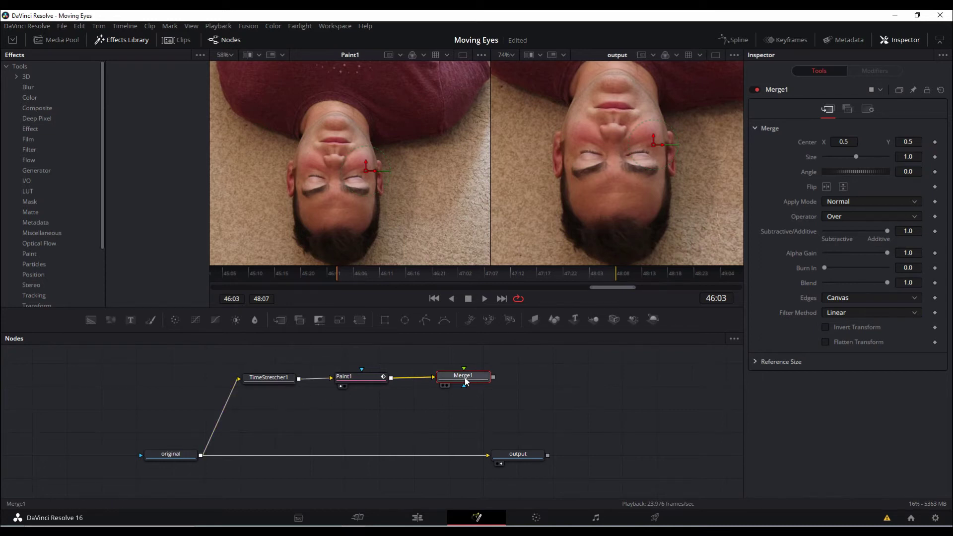
{"action": "left_click_drag", "start_coordinate": [521, 460], "coordinate": [575, 478]}
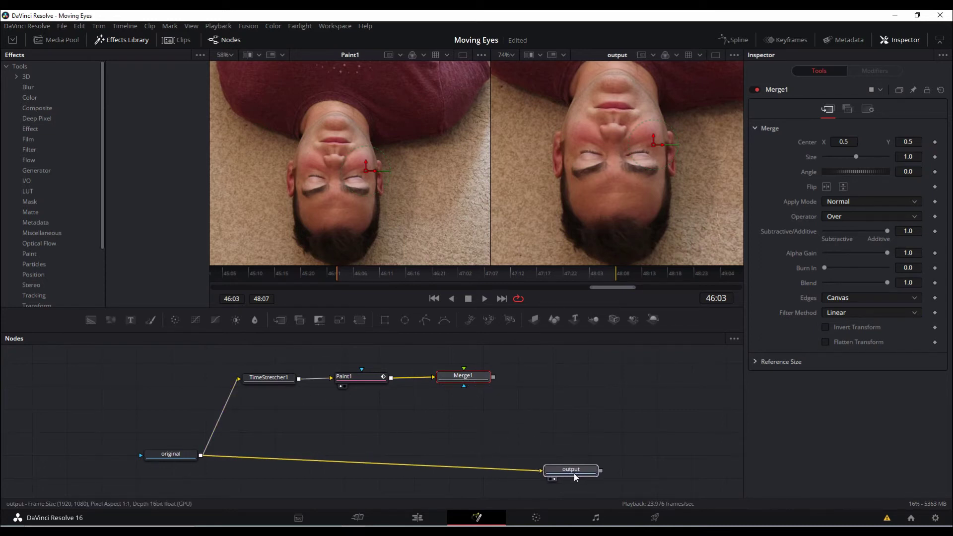
- Add a Matte Control node from Merge1 and place it directly beneath Merge1
{"action": "left_click", "coordinate": [457, 371]}
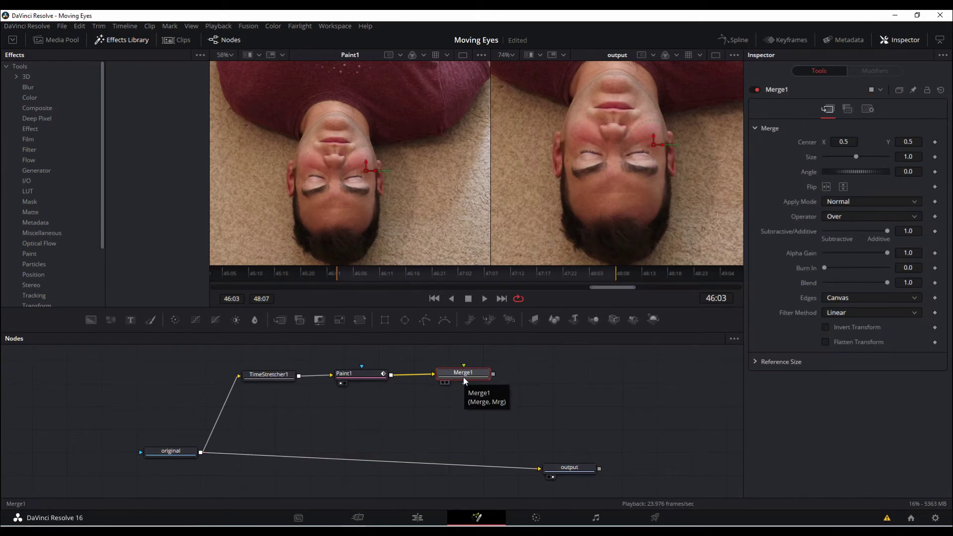
{"action": "key", "text": "shift+space"}
{"action": "type", "text": "merg"}
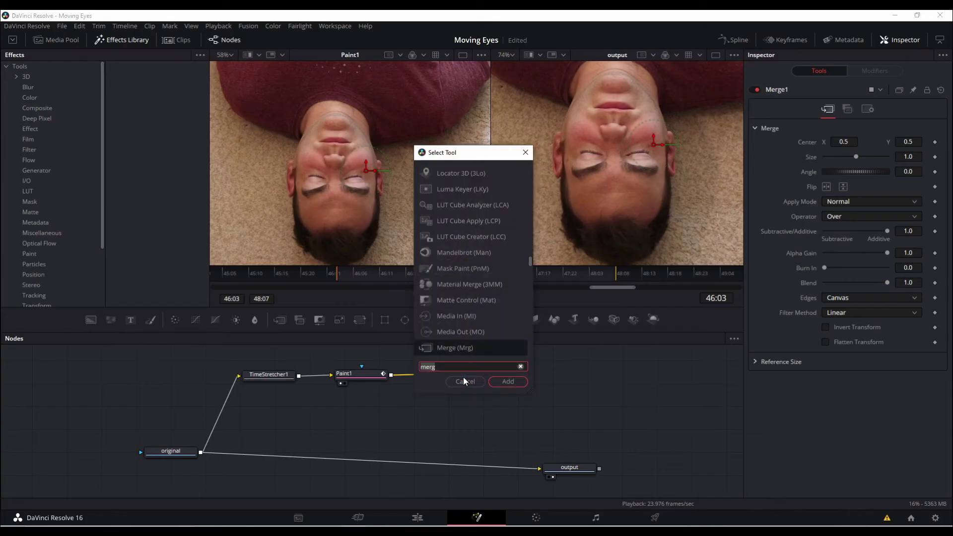
{"action": "type", "text": "matt"}
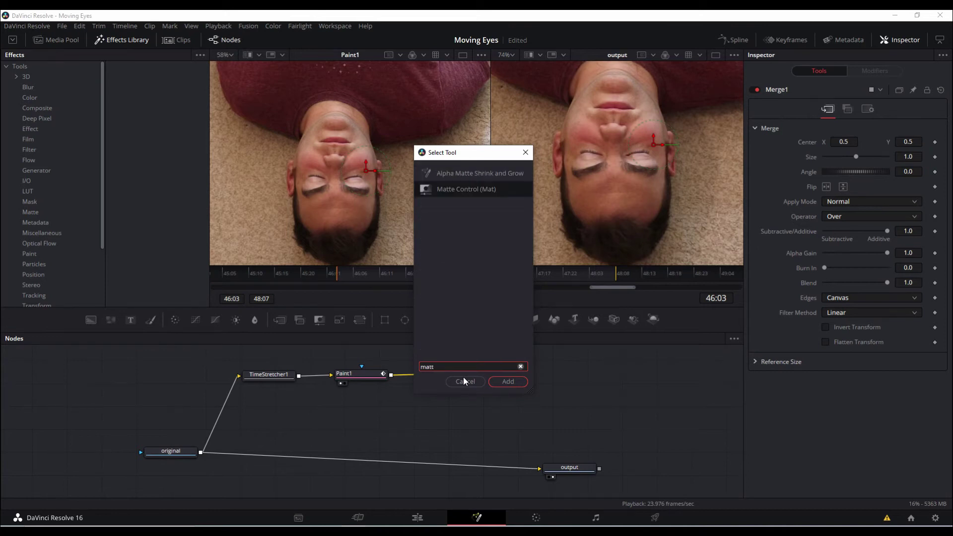
{"action": "left_click", "coordinate": [509, 381]}
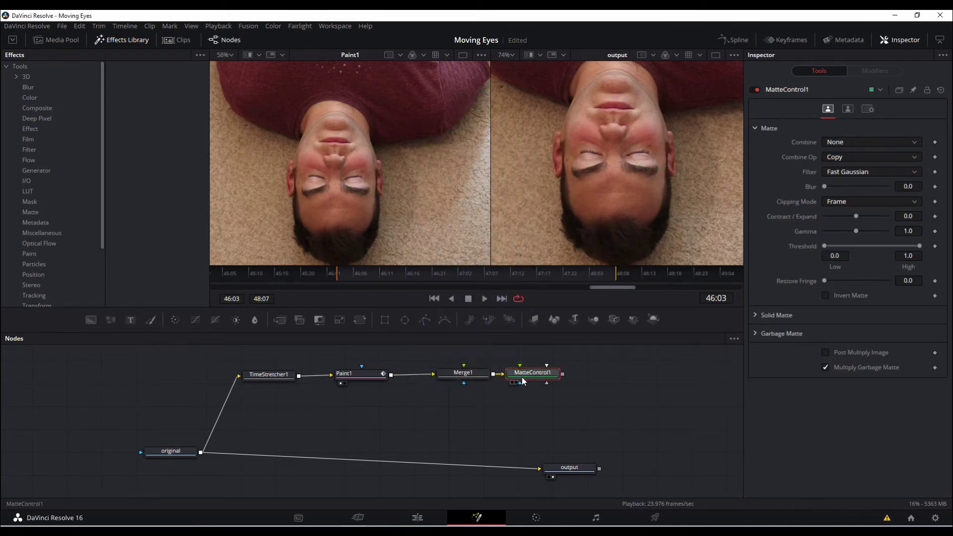
{"action": "left_click_drag", "start_coordinate": [494, 418], "coordinate": [456, 420]}
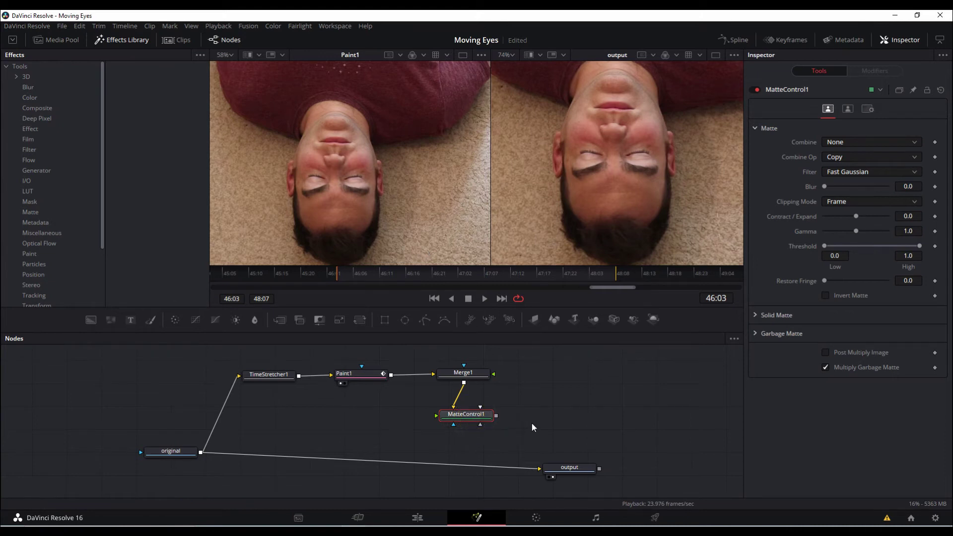
{"action": "left_click", "coordinate": [544, 415]}
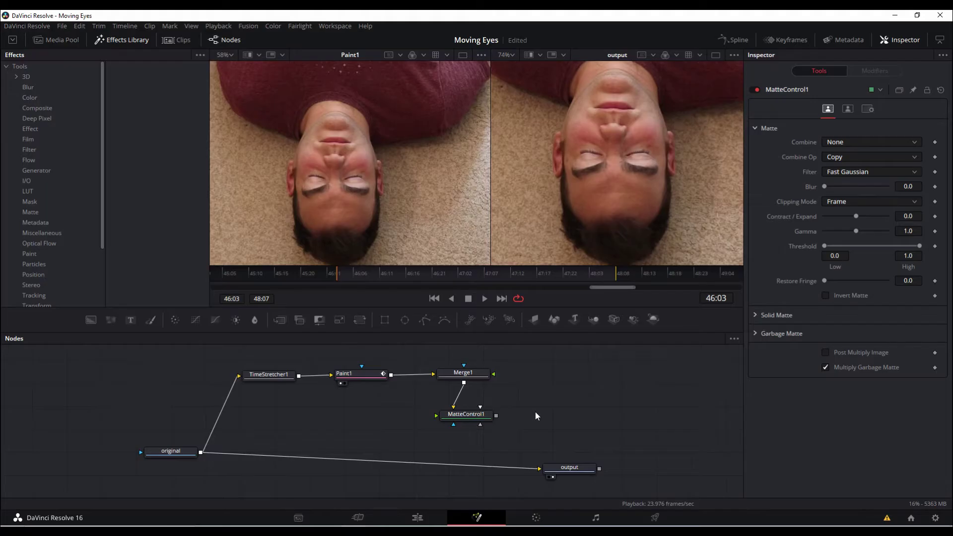
- Add a Polygon1 mask node and select it while Paint1 shows in the left viewer
{"action": "left_click", "coordinate": [535, 413]}
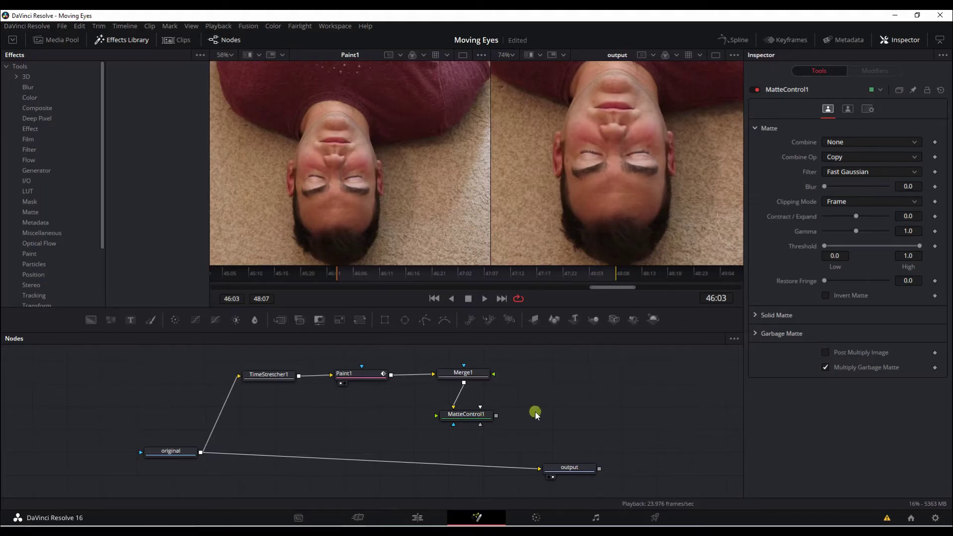
{"action": "left_click", "coordinate": [431, 320]}
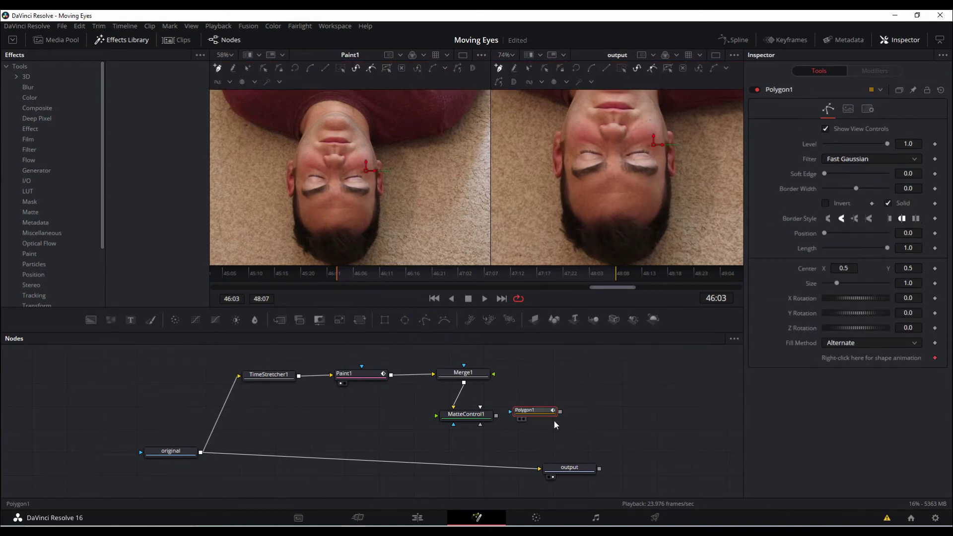
{"action": "left_click", "coordinate": [544, 414]}
{"action": "left_click", "coordinate": [548, 413]}
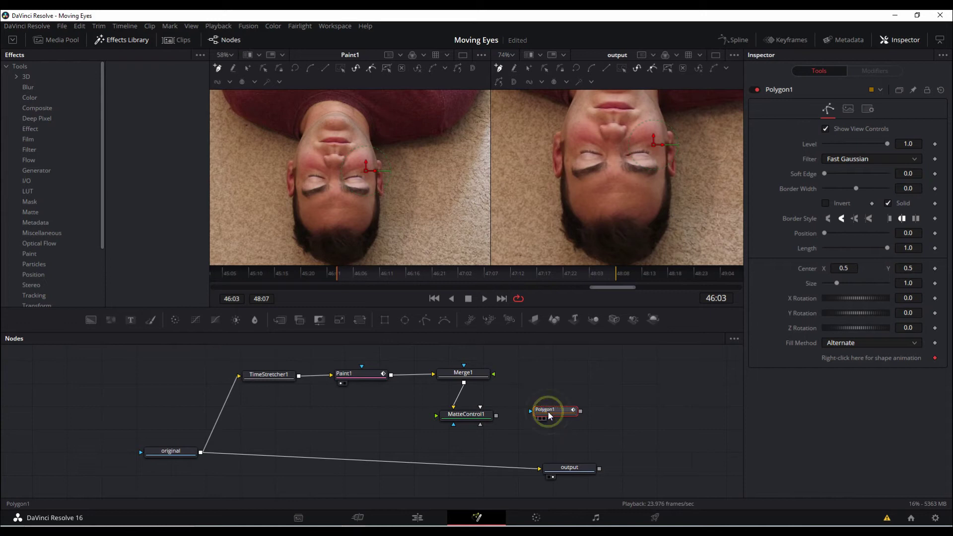
{"action": "key", "text": "1"}
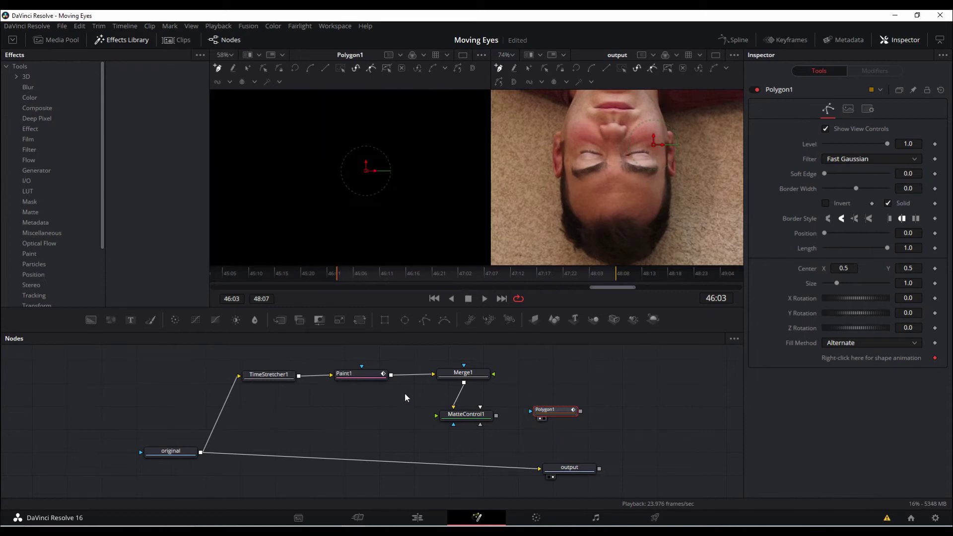
{"action": "left_click", "coordinate": [360, 375]}
{"action": "key", "text": "1"}
{"action": "left_click", "coordinate": [550, 414]}
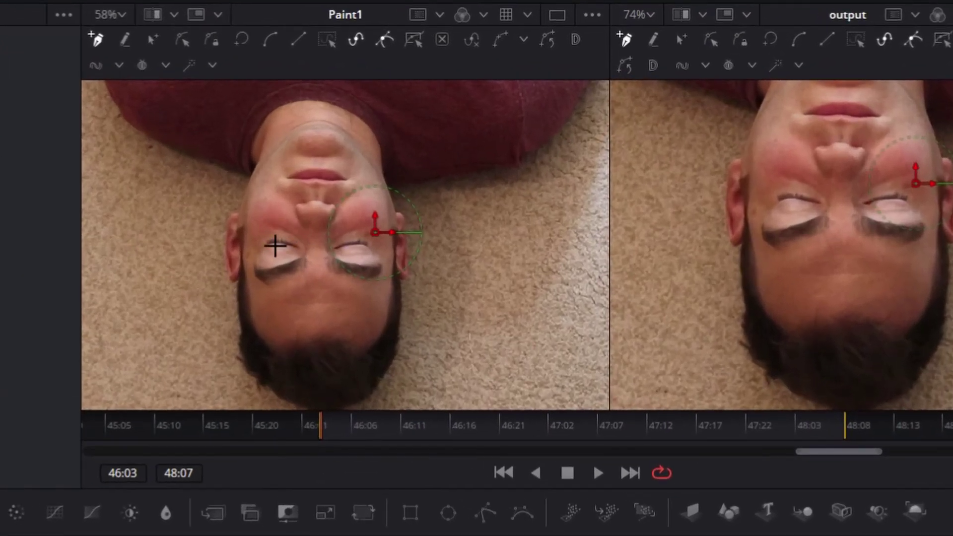
{"action": "scroll", "coordinate": [271, 254], "scroll_direction": "up", "scroll_amount": 8}
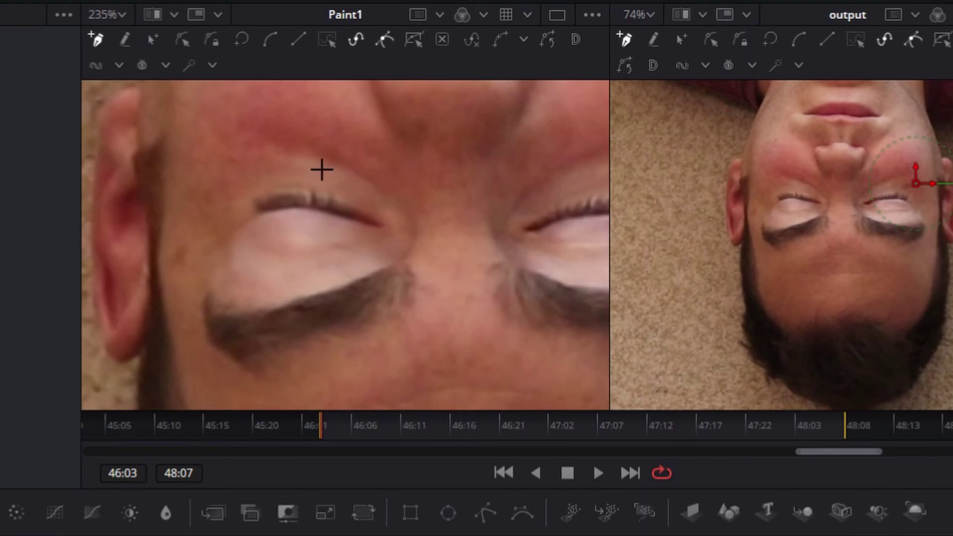
- Place nine points around the left eye and close the polygon on its first point
{"action": "left_click", "coordinate": [322, 170]}
{"action": "left_click", "coordinate": [250, 175]}
{"action": "left_click", "coordinate": [231, 215]}
{"action": "left_click", "coordinate": [249, 250]}
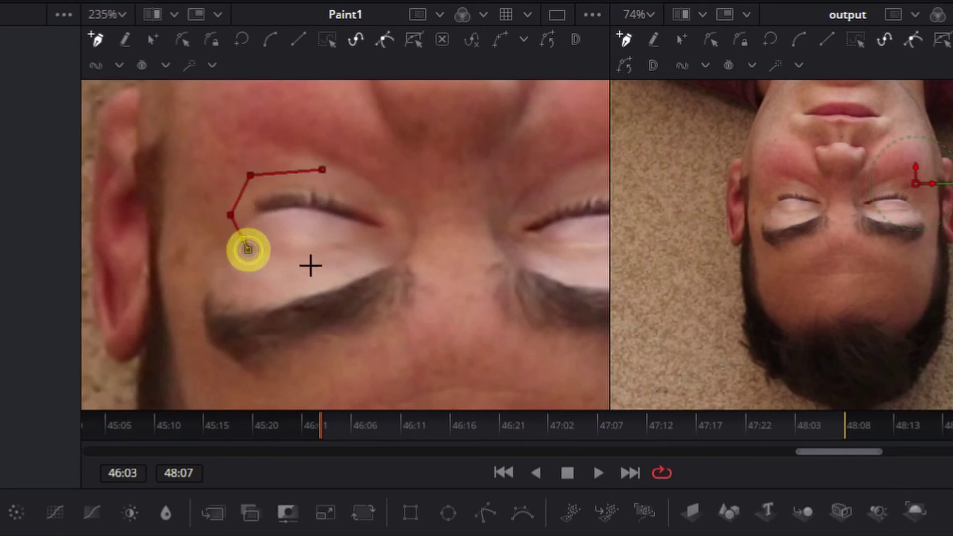
{"action": "left_click", "coordinate": [310, 265]}
{"action": "left_click", "coordinate": [375, 248]}
{"action": "left_click", "coordinate": [400, 230]}
{"action": "left_click", "coordinate": [400, 199]}
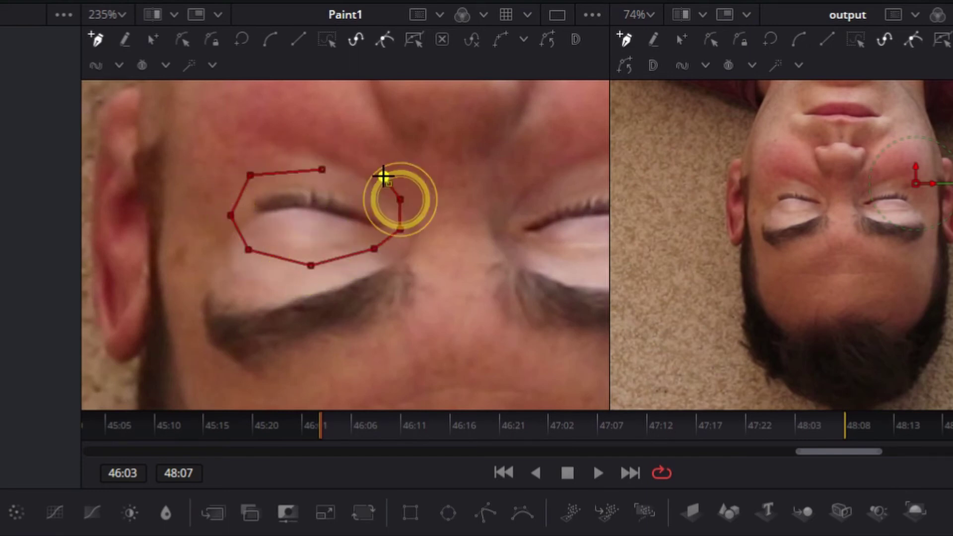
{"action": "left_click", "coordinate": [384, 176]}
{"action": "left_click", "coordinate": [323, 170]}
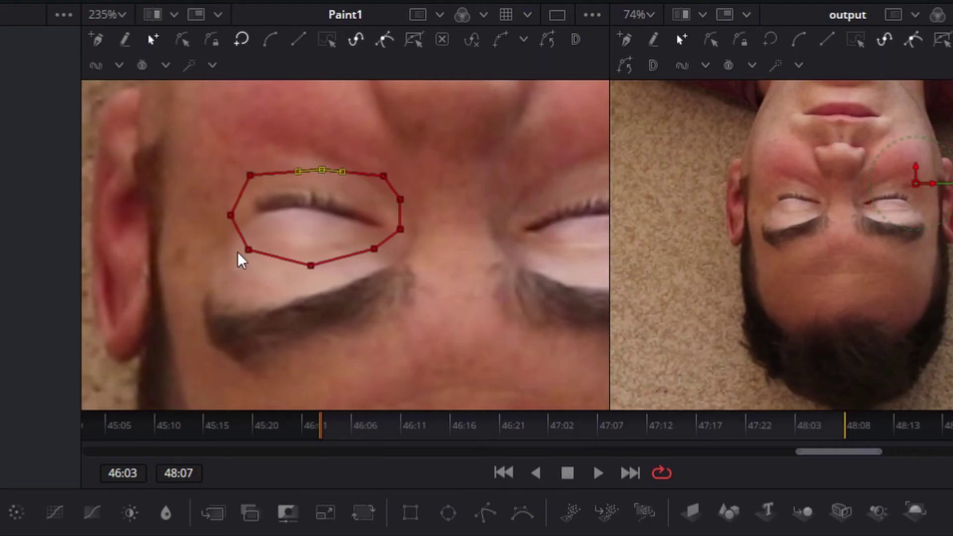
{"action": "scroll", "coordinate": [402, 266], "scroll_direction": "down", "scroll_amount": 5}
{"action": "scroll", "coordinate": [427, 293], "scroll_direction": "down", "scroll_amount": 1}
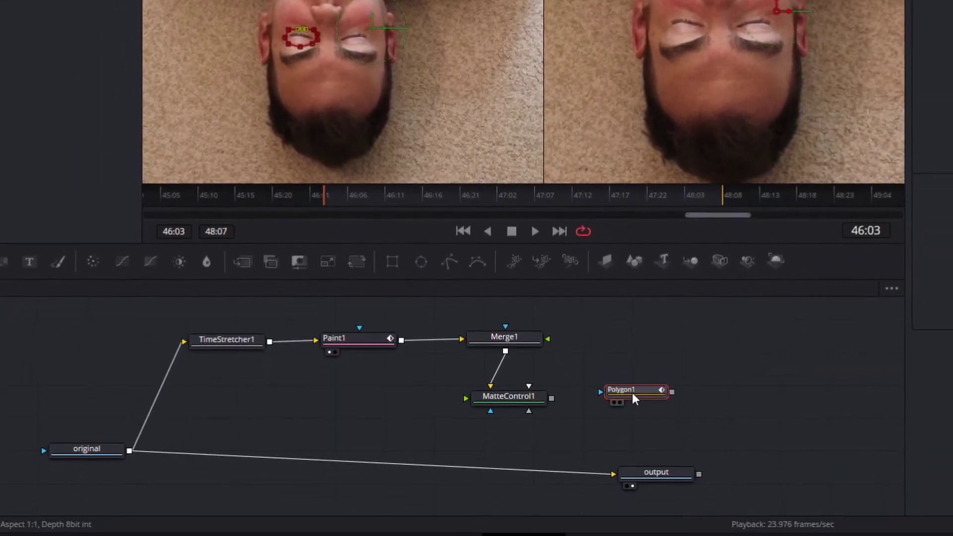
- Connect Polygon1's output to MatteControl1 as GarbageMatte, then show MatteControl1's matte settings
{"action": "left_click", "coordinate": [685, 535]}
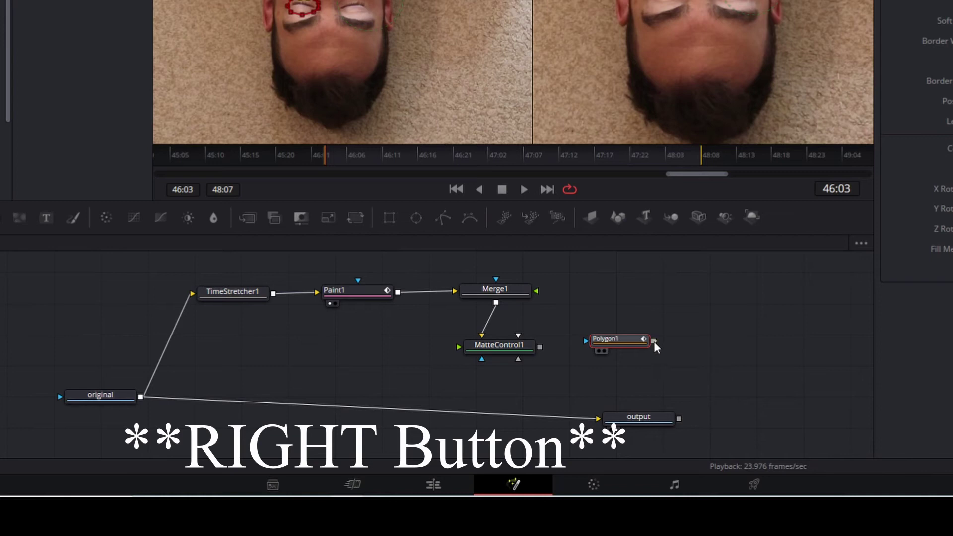
{"action": "left_click_drag", "start_coordinate": [654, 341], "coordinate": [507, 348]}
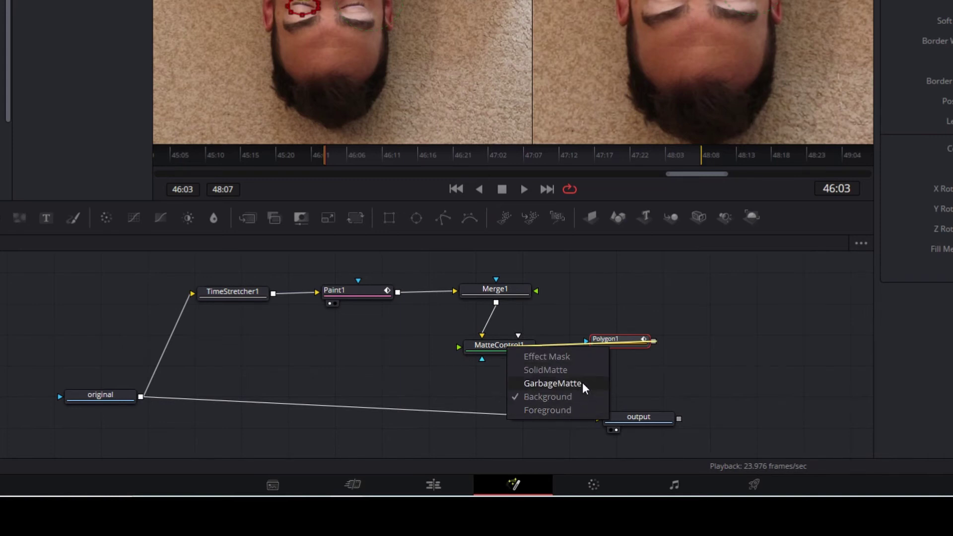
{"action": "left_click", "coordinate": [552, 384]}
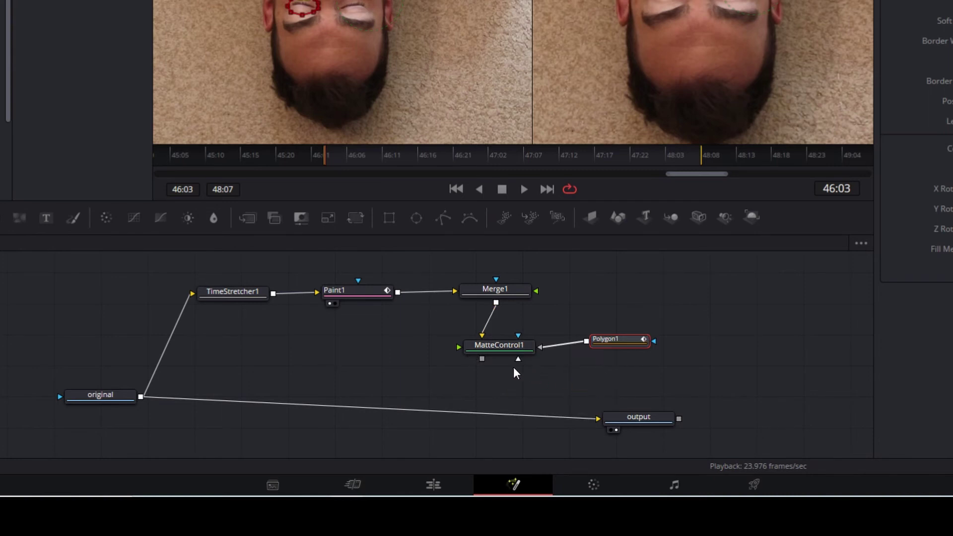
{"action": "left_click", "coordinate": [495, 382]}
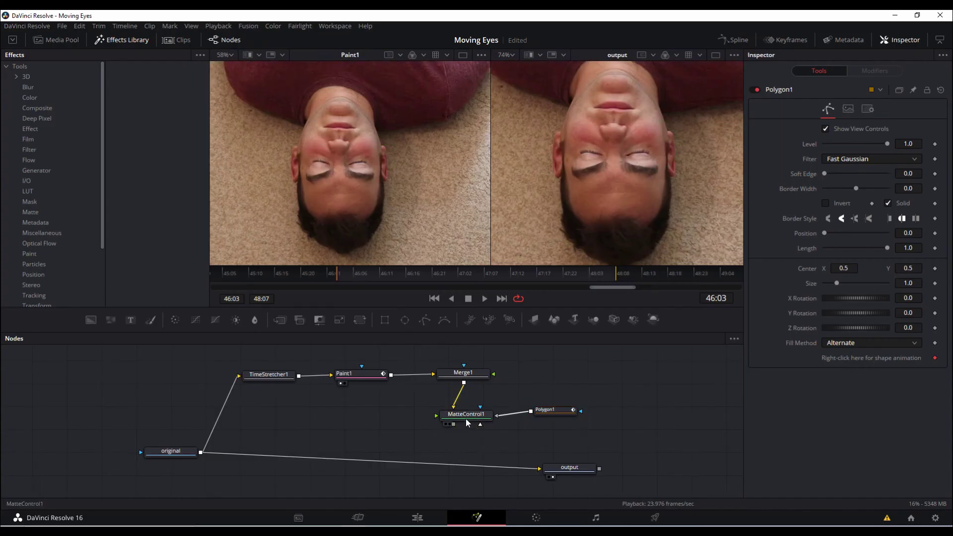
{"action": "left_click", "coordinate": [466, 420]}
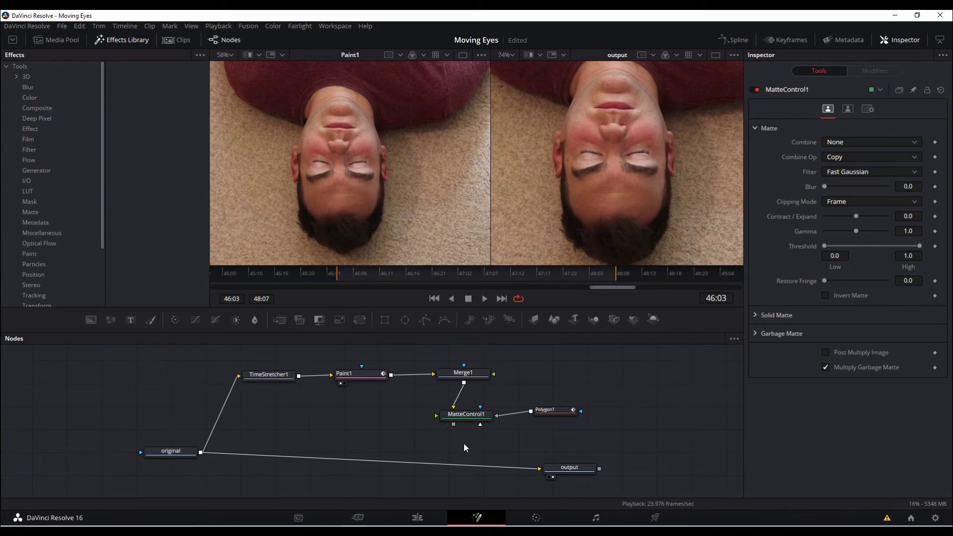
{"action": "scroll", "coordinate": [519, 453], "scroll_direction": "down", "scroll_amount": 2}
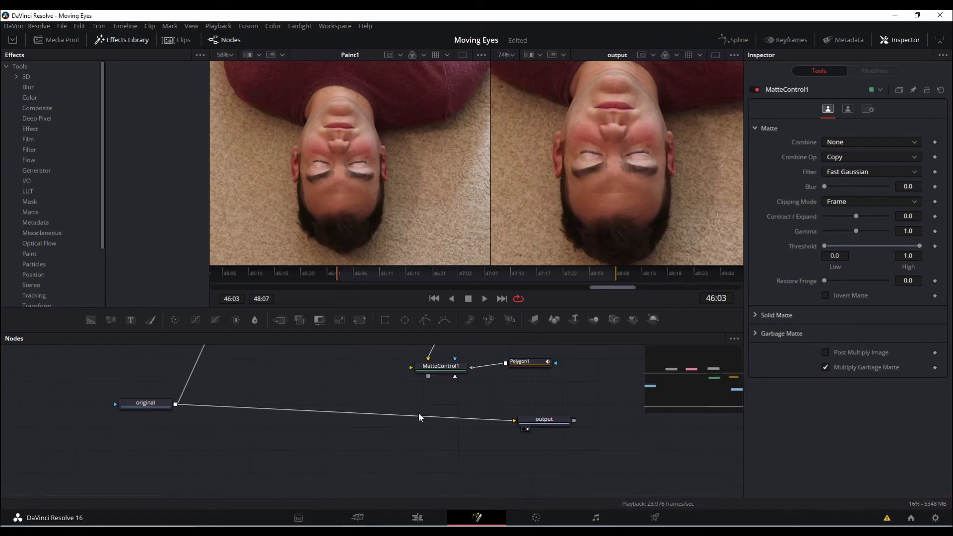
- Move the original and output nodes apart, then add a new Merge2 node
{"action": "left_click_drag", "start_coordinate": [155, 404], "coordinate": [171, 432]}
{"action": "left_click_drag", "start_coordinate": [544, 420], "coordinate": [562, 435]}
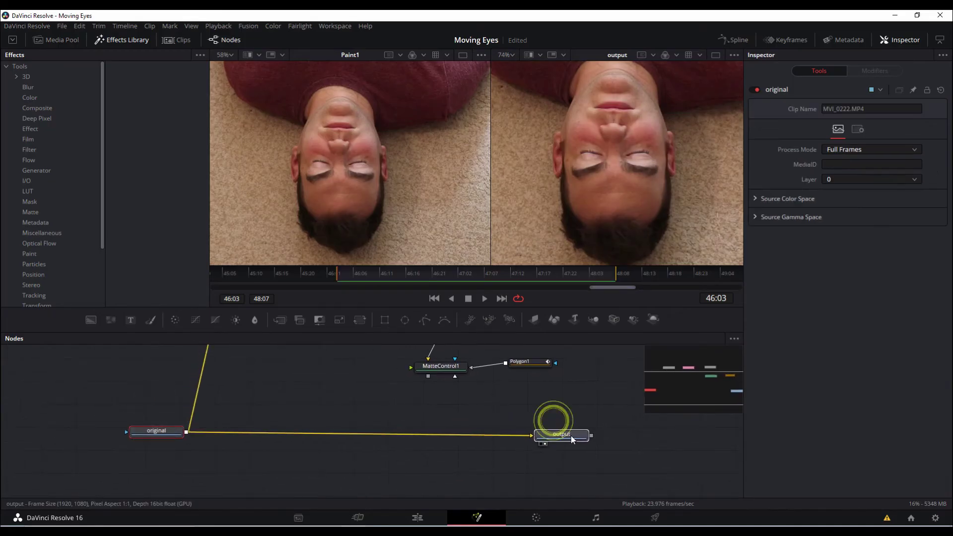
{"action": "left_click", "coordinate": [361, 412]}
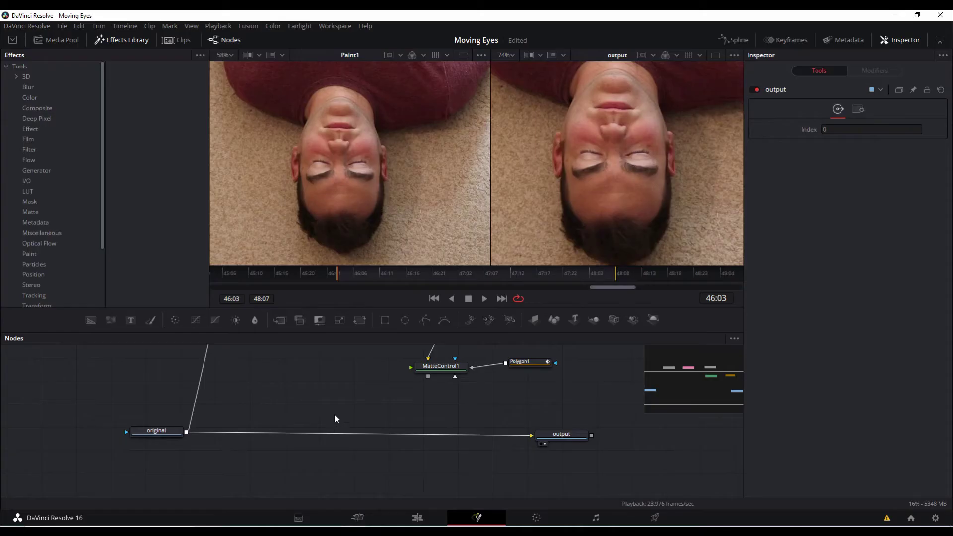
{"action": "left_click", "coordinate": [282, 323]}
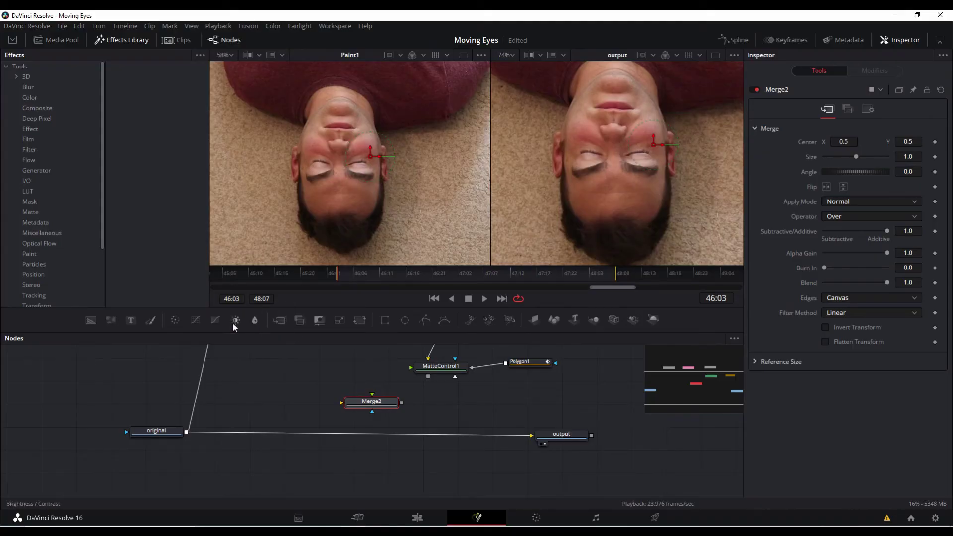
- Insert Merge2 on the original-to-output link and feed MatteControl1 into its mask input
{"action": "left_click_drag", "start_coordinate": [383, 403], "coordinate": [391, 438]}
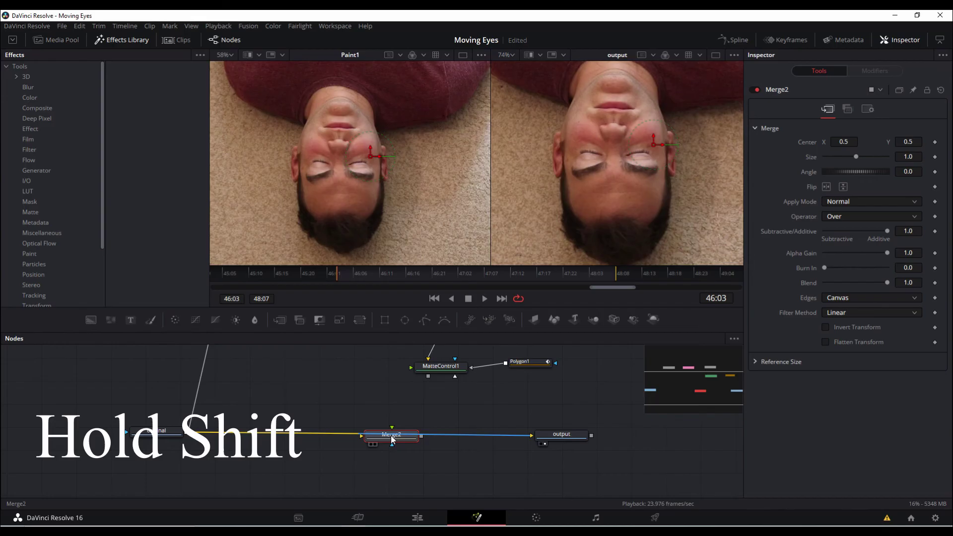
{"action": "mouse_move", "coordinate": [393, 438]}
{"action": "left_mouse_down"}
{"action": "mouse_move", "coordinate": [390, 412]}
{"action": "mouse_move", "coordinate": [394, 449]}
{"action": "mouse_move", "coordinate": [398, 432]}
{"action": "left_mouse_up"}
{"action": "scroll", "coordinate": [425, 435], "scroll_direction": "right", "scroll_amount": 2}
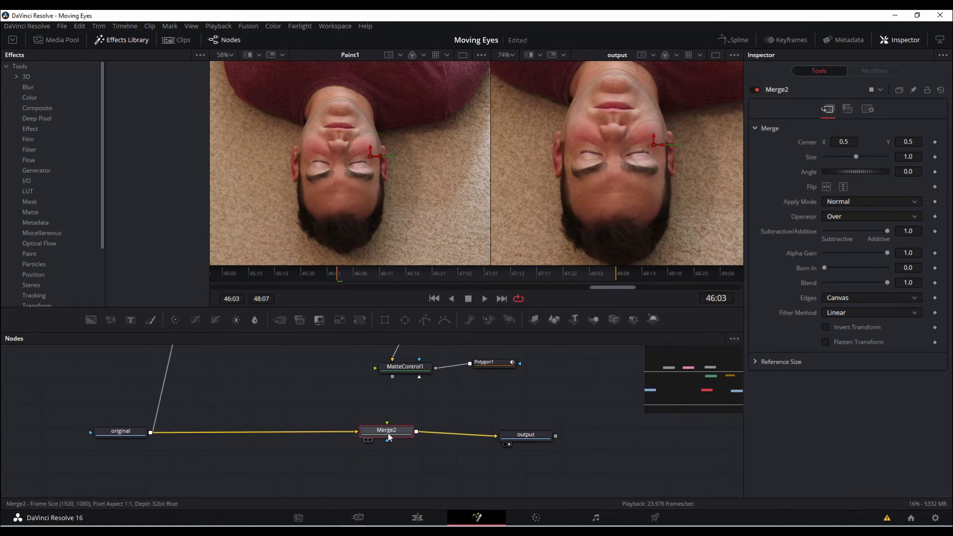
{"action": "left_click_drag", "start_coordinate": [392, 377], "coordinate": [387, 423]}
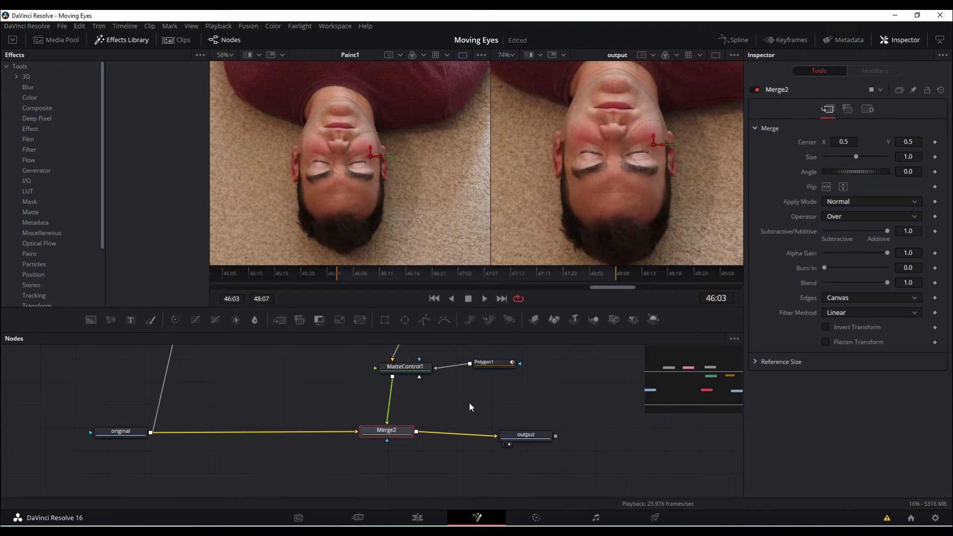
{"action": "left_click_drag", "start_coordinate": [471, 408], "coordinate": [468, 440]}
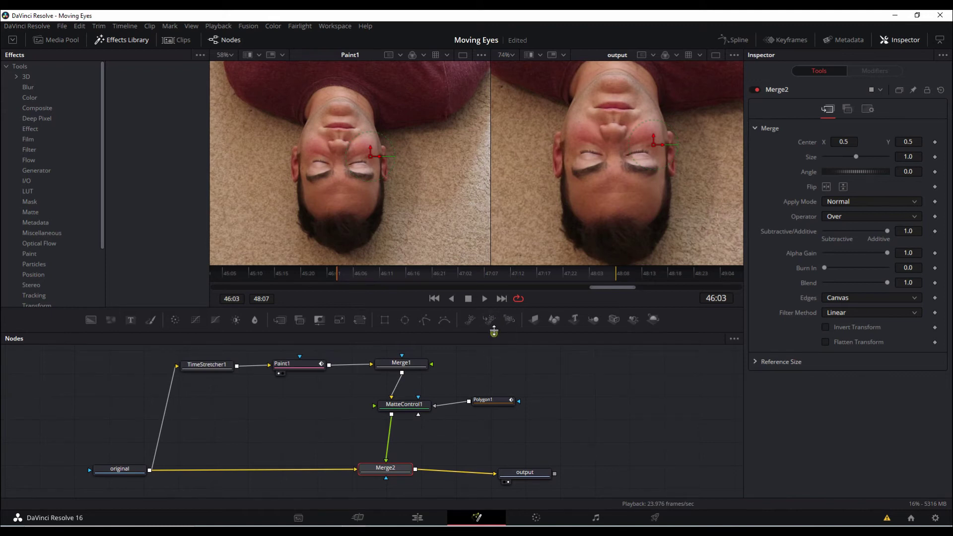
{"action": "left_click_drag", "start_coordinate": [494, 332], "coordinate": [494, 278]}
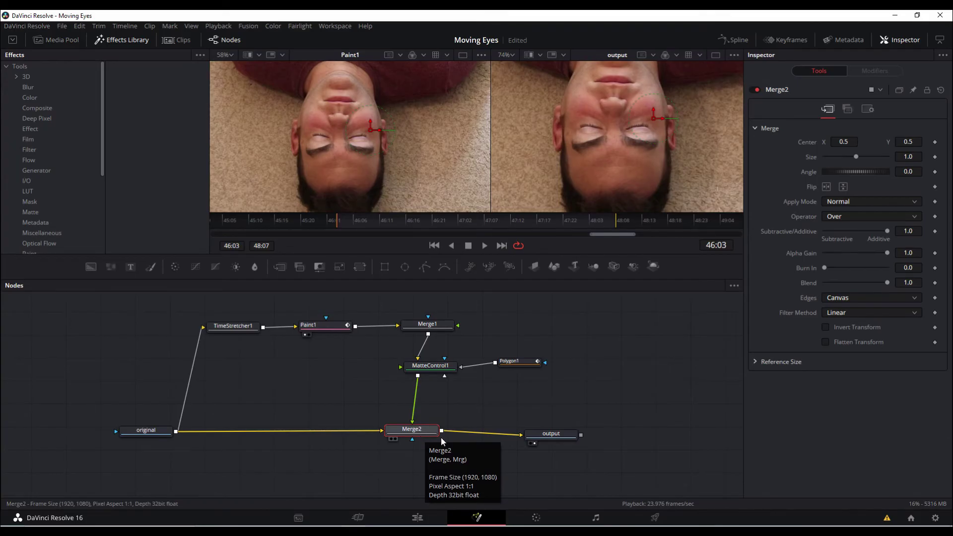
- Nudge the output node a little to the right
{"action": "left_click_drag", "start_coordinate": [551, 434], "coordinate": [573, 431]}
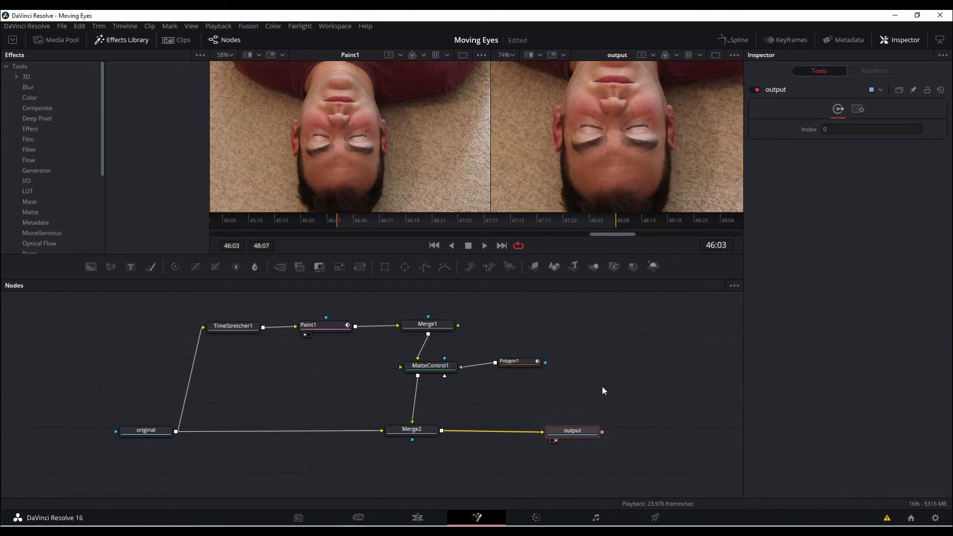
- Play the composite from the range start, enlarging the viewers in between
{"action": "key", "text": "space"}
{"action": "left_click", "coordinate": [337, 221]}
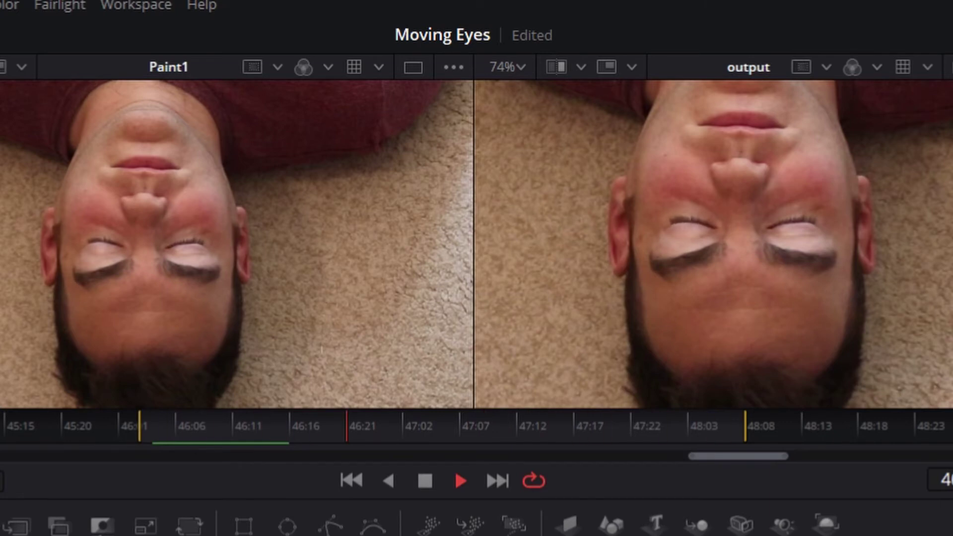
{"action": "key", "text": "space"}
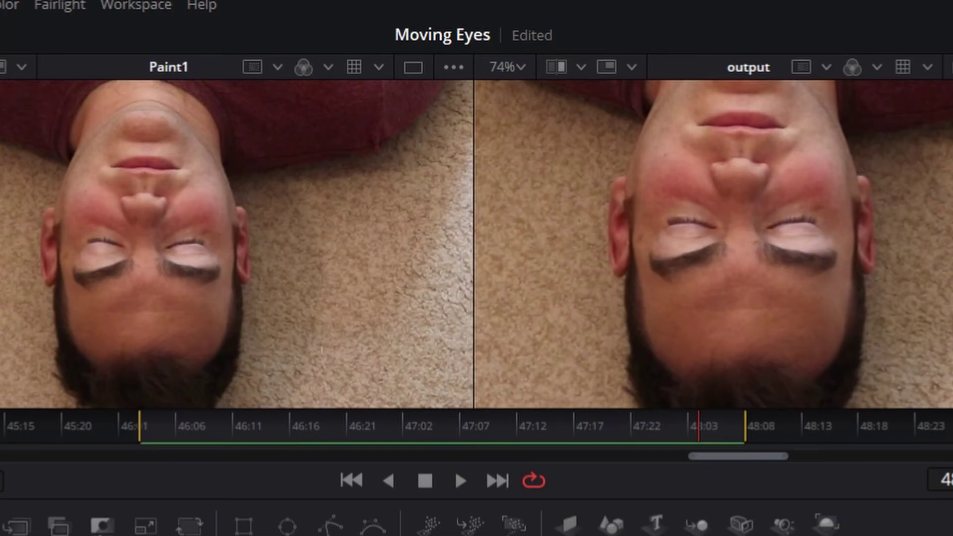
{"action": "left_click_drag", "start_coordinate": [650, 497], "coordinate": [648, 535]}
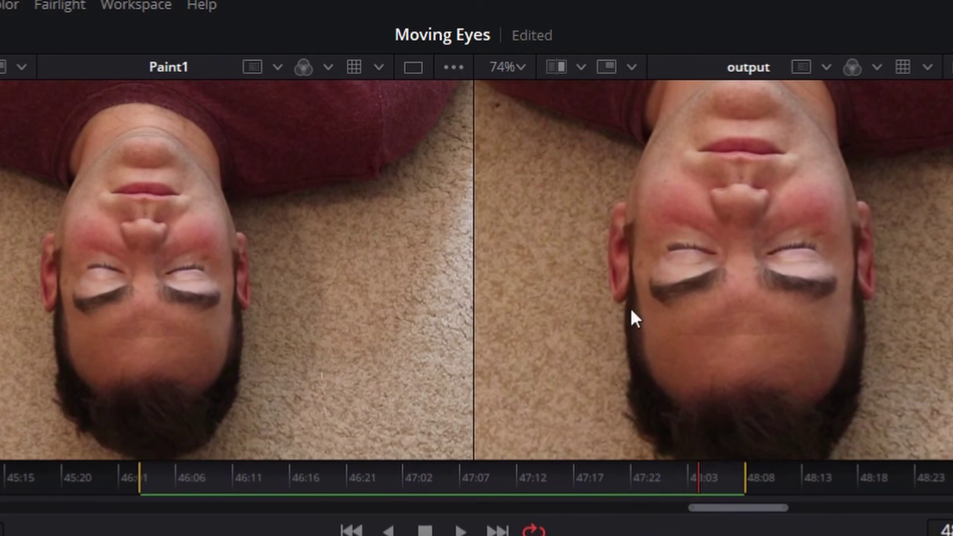
{"action": "left_click", "coordinate": [146, 478]}
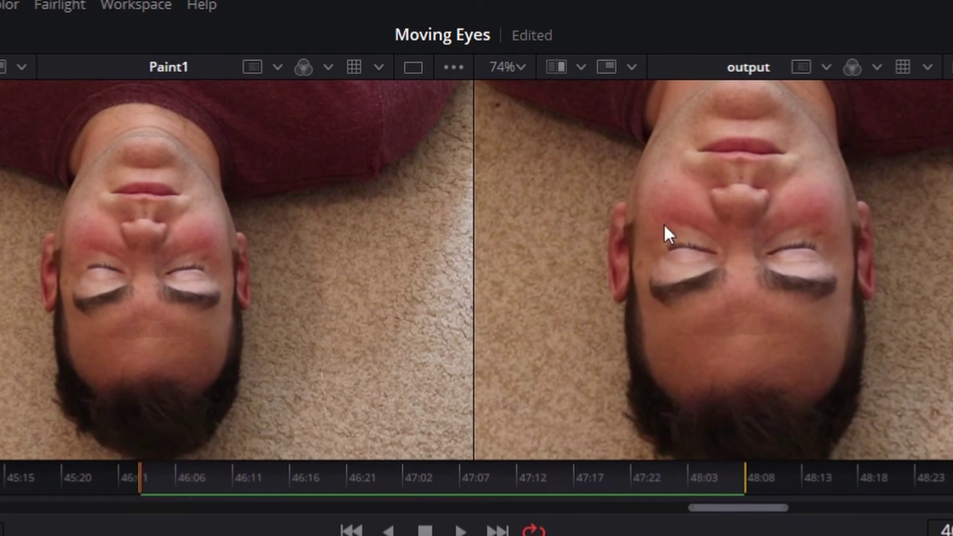
{"action": "key", "text": "space"}
{"action": "key", "text": "space"}
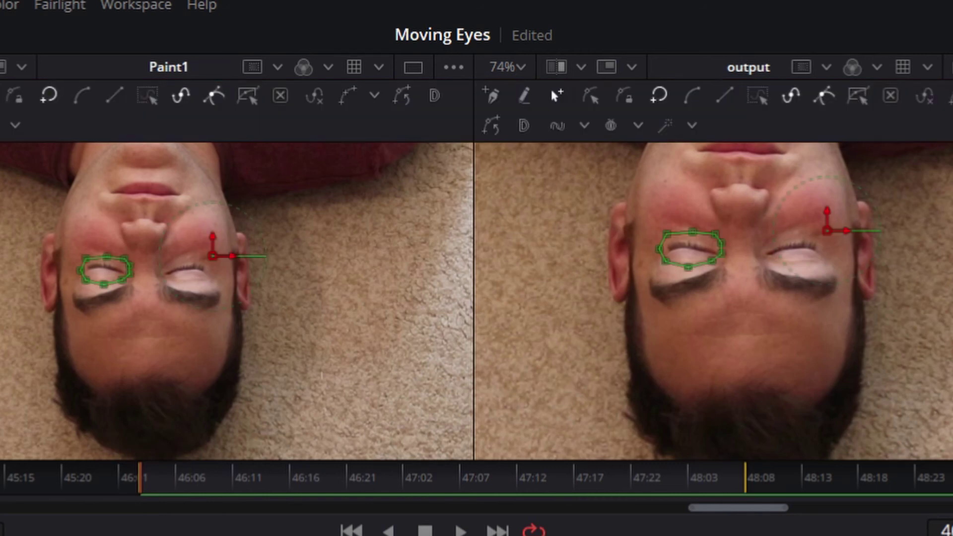
- Show Polygon1's mask in the left viewer and play the shot while watching it
{"action": "key", "text": "1"}
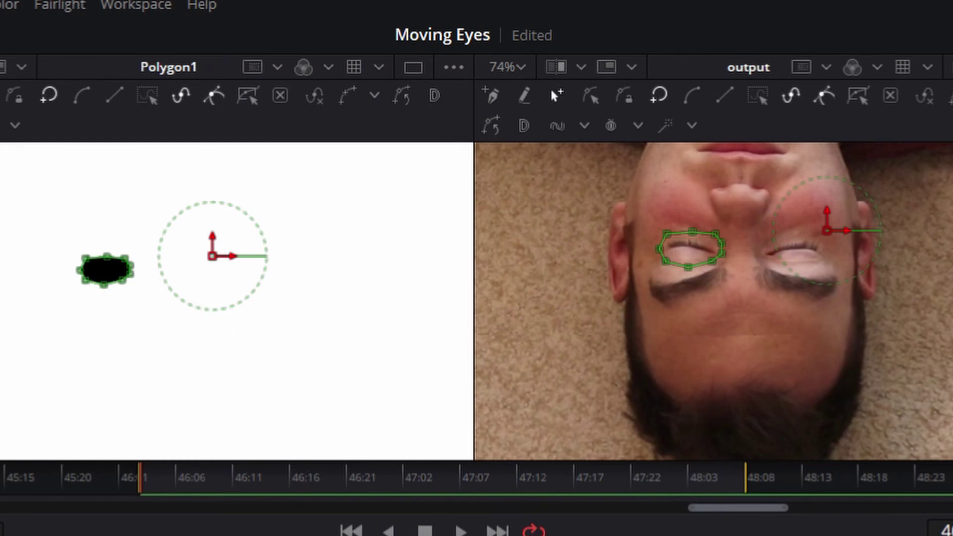
{"action": "key", "text": "space"}
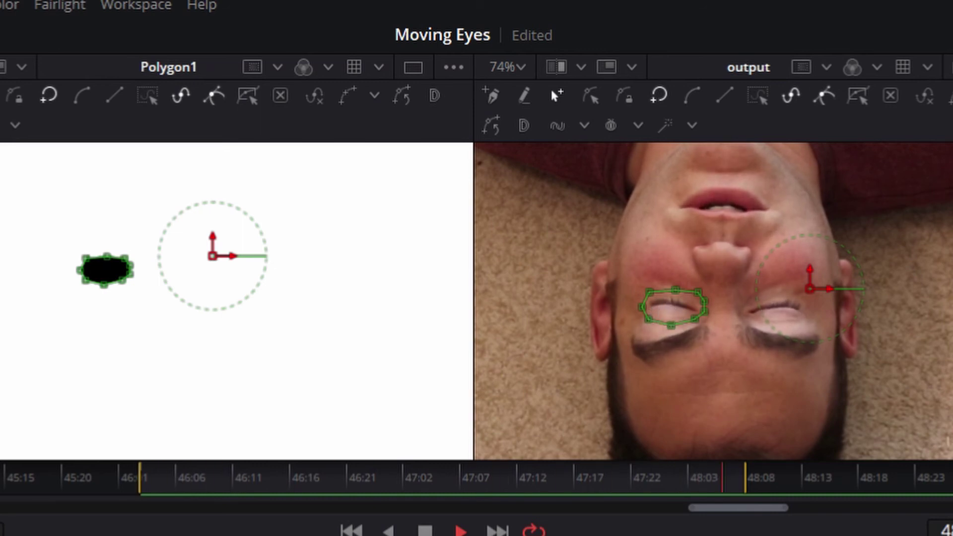
{"action": "key", "text": "space"}
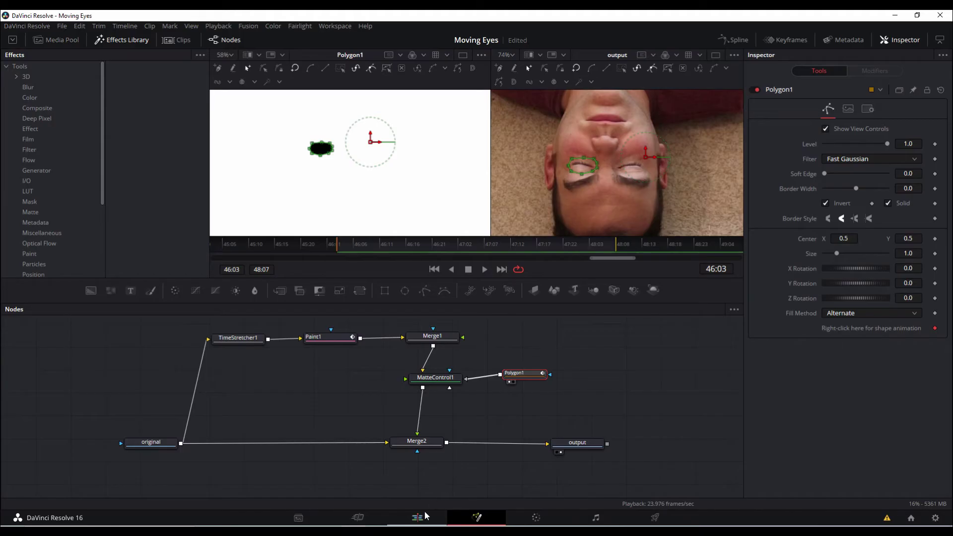
- Play the clip on the edit timeline, then go back to the Fusion page
{"action": "left_click", "coordinate": [422, 518]}
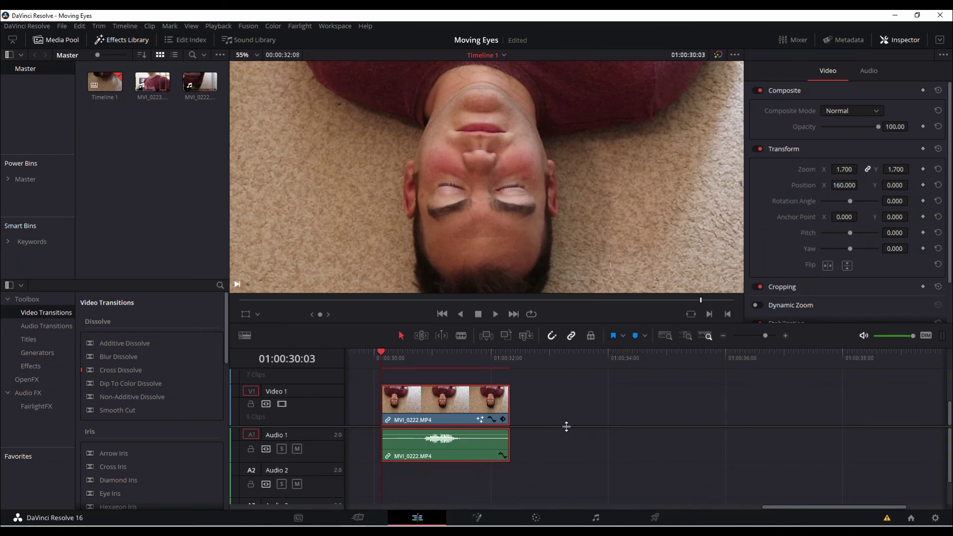
{"action": "key", "text": "space"}
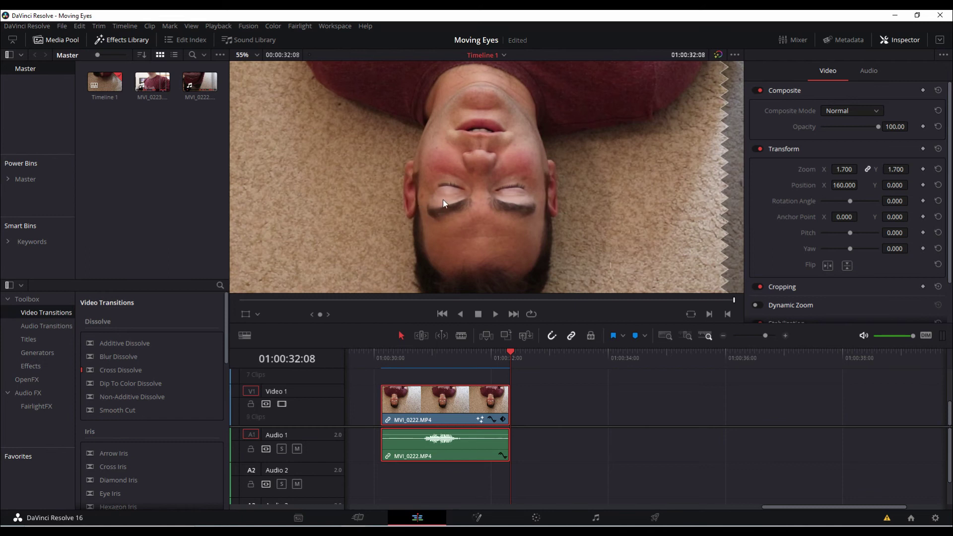
{"action": "left_click", "coordinate": [481, 522]}
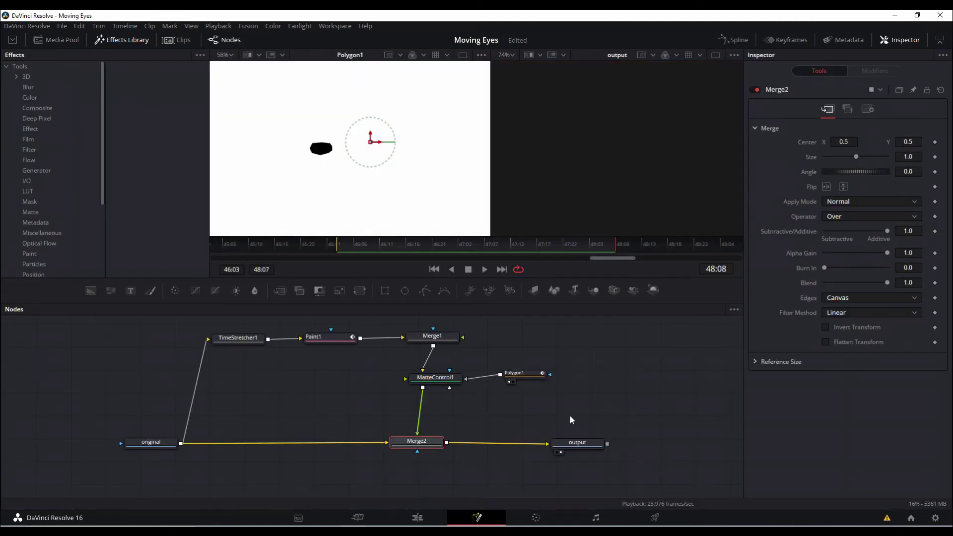
- Select Polygon1 and smooth all its points so the corners become curves
{"action": "left_click", "coordinate": [452, 379]}
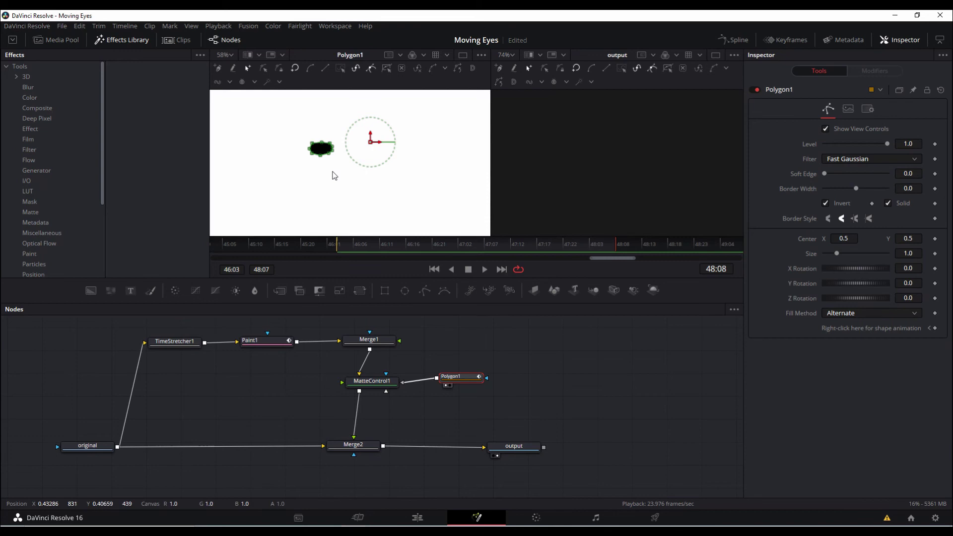
{"action": "scroll", "coordinate": [334, 175], "scroll_direction": "up", "scroll_amount": 8}
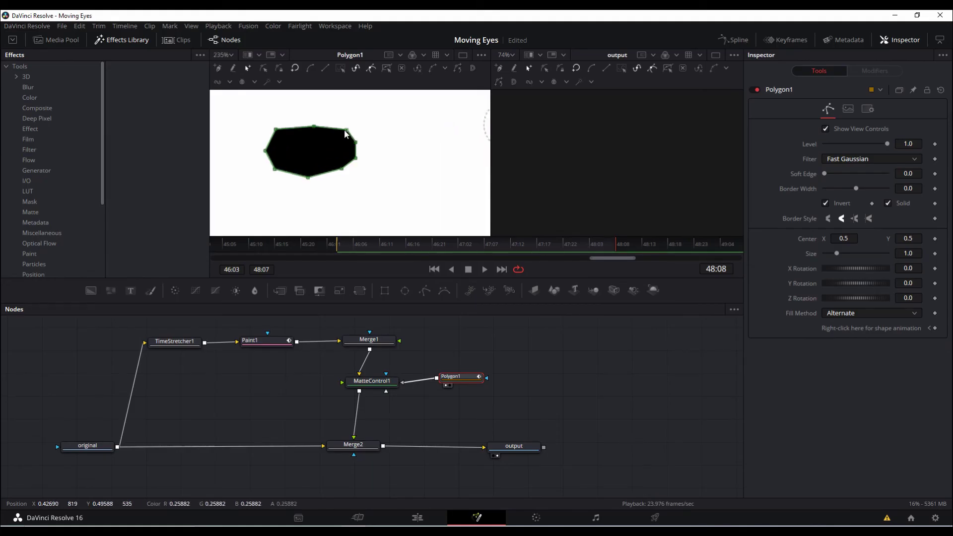
{"action": "left_click_drag", "start_coordinate": [241, 109], "coordinate": [388, 201]}
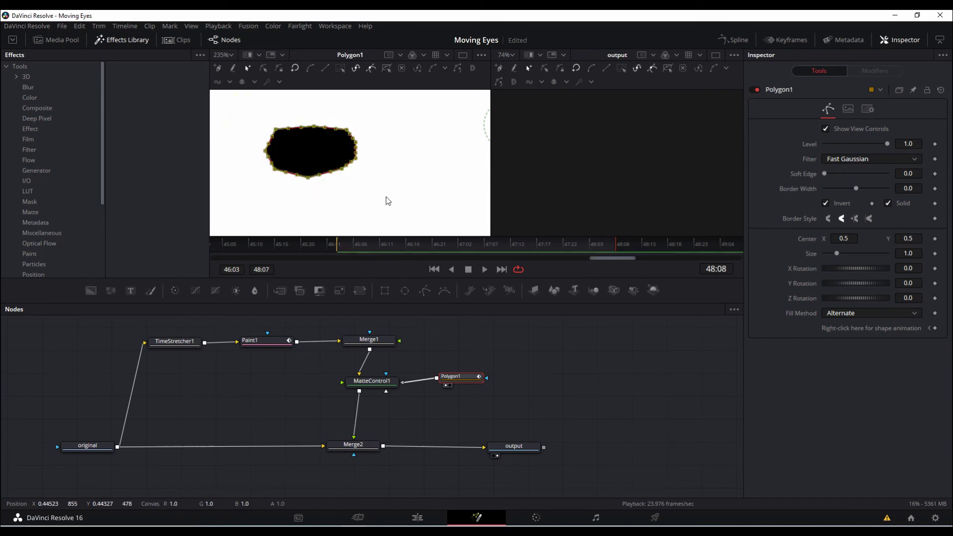
{"action": "left_click", "coordinate": [310, 71]}
{"action": "left_click", "coordinate": [387, 157]}
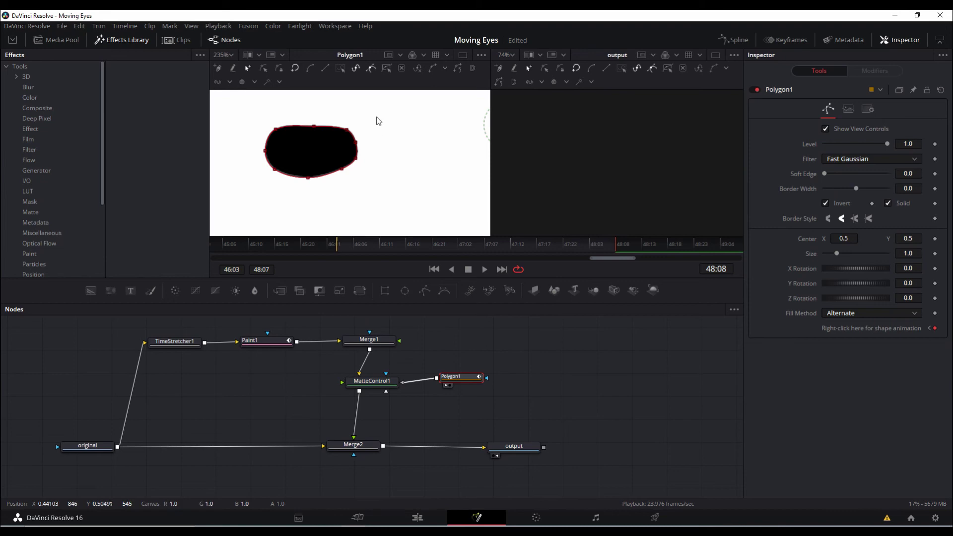
- Turn the smoothed outline into a double polygon with an outer soft-edge shape
{"action": "left_click_drag", "start_coordinate": [378, 127], "coordinate": [252, 188]}
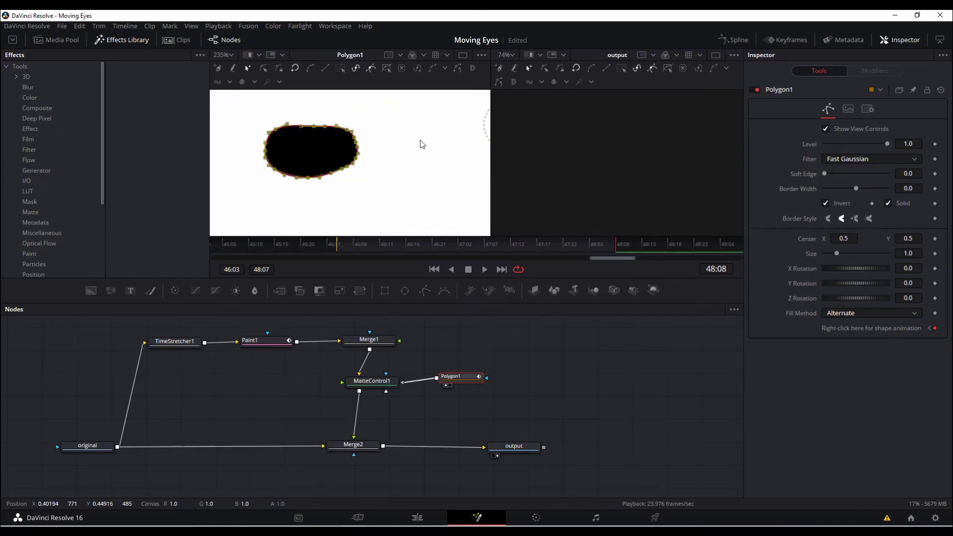
{"action": "left_click", "coordinate": [472, 68]}
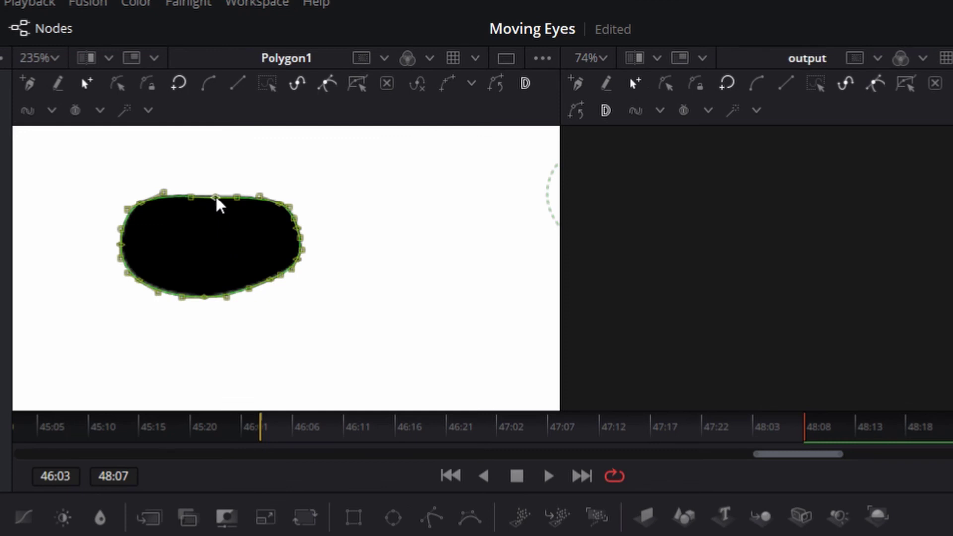
{"action": "right_click", "coordinate": [217, 201]}
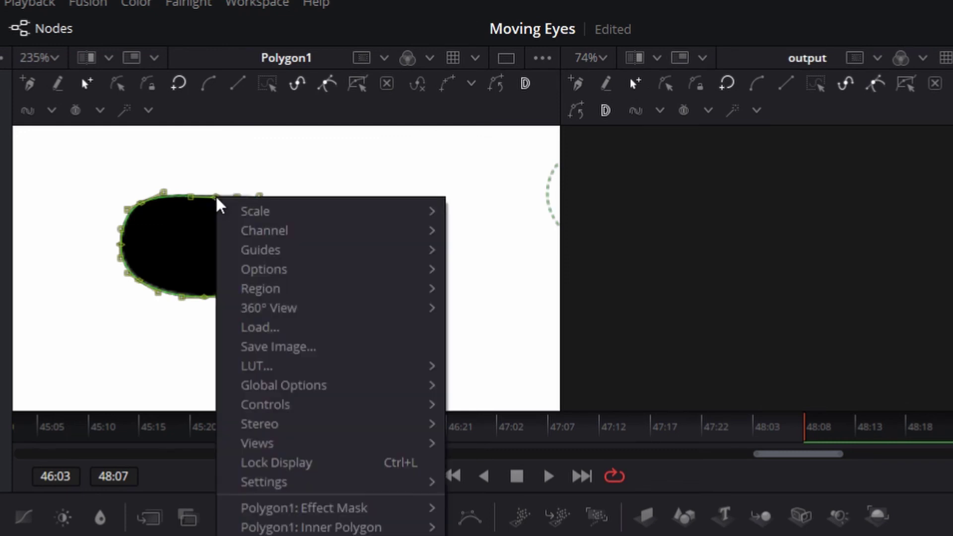
- Select the outer polygon's points and inspect the mask around frame 46:01
{"action": "mouse_move", "coordinate": [408, 412]}
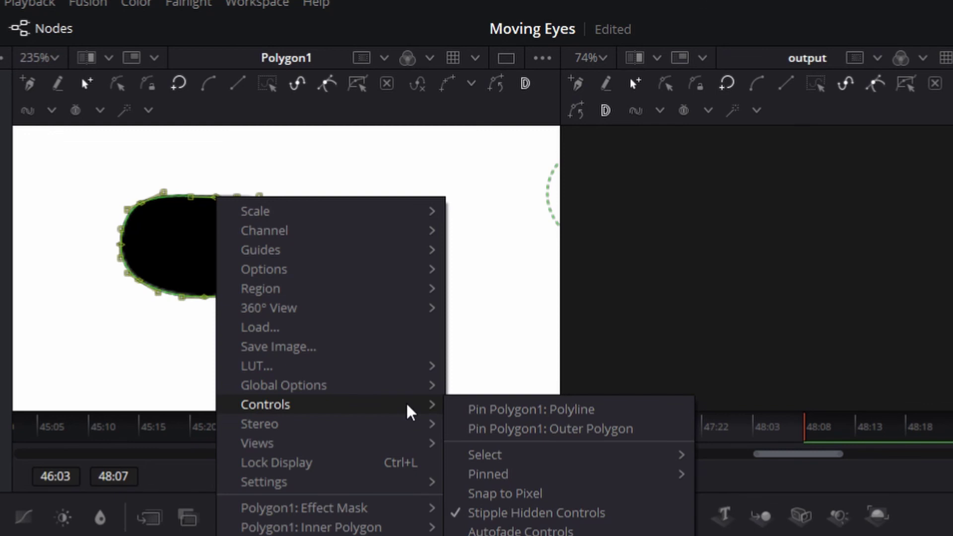
{"action": "mouse_move", "coordinate": [580, 458]}
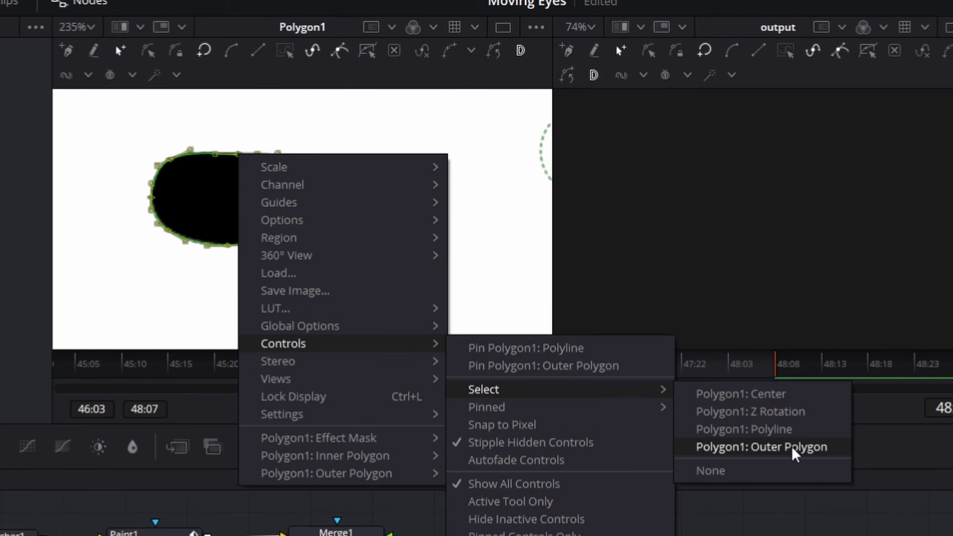
{"action": "left_click", "coordinate": [793, 448]}
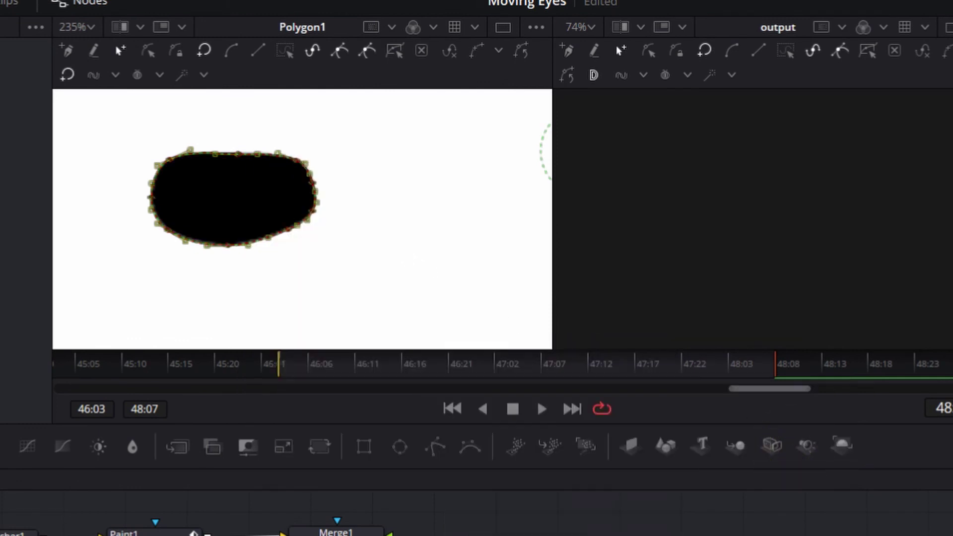
{"action": "key", "text": "ctrl+k"}
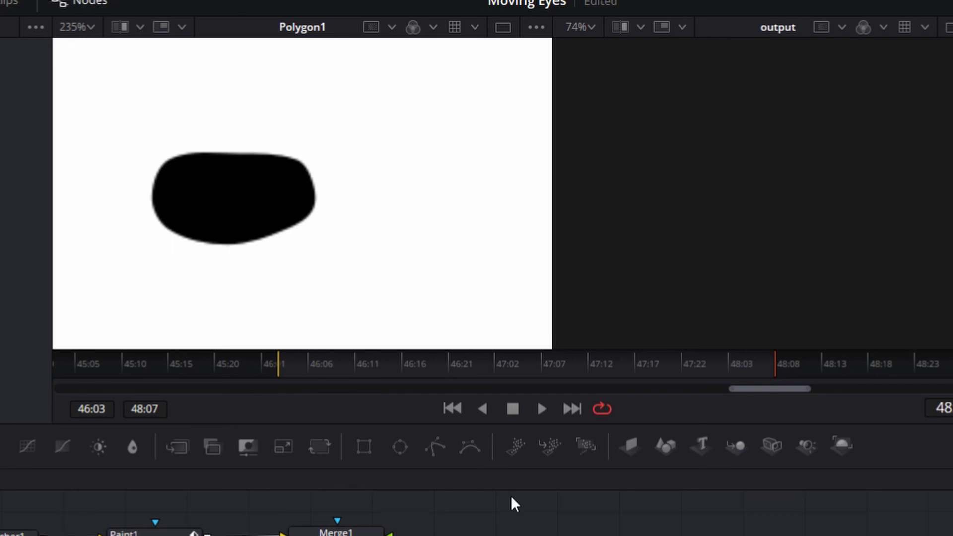
{"action": "left_click", "coordinate": [281, 366]}
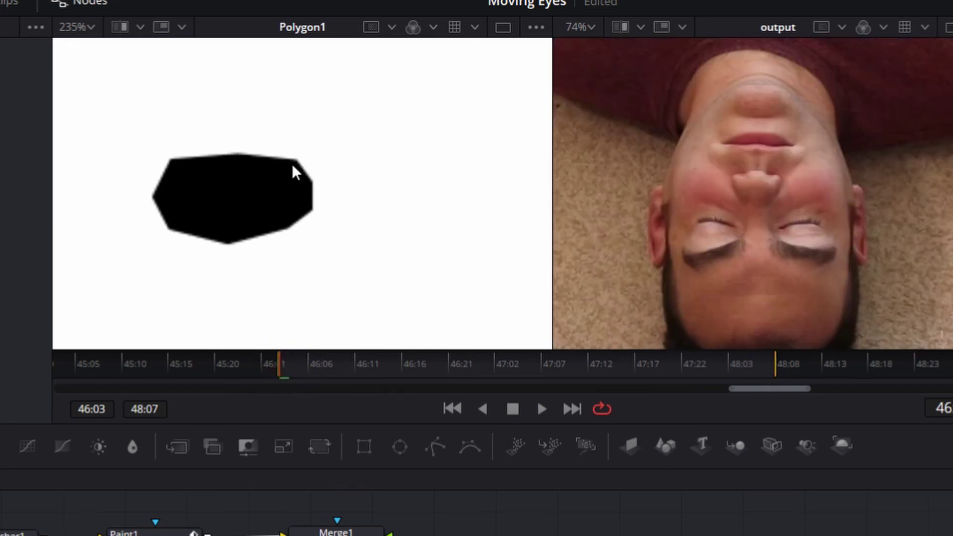
{"action": "left_click", "coordinate": [427, 177]}
{"action": "left_click", "coordinate": [357, 183]}
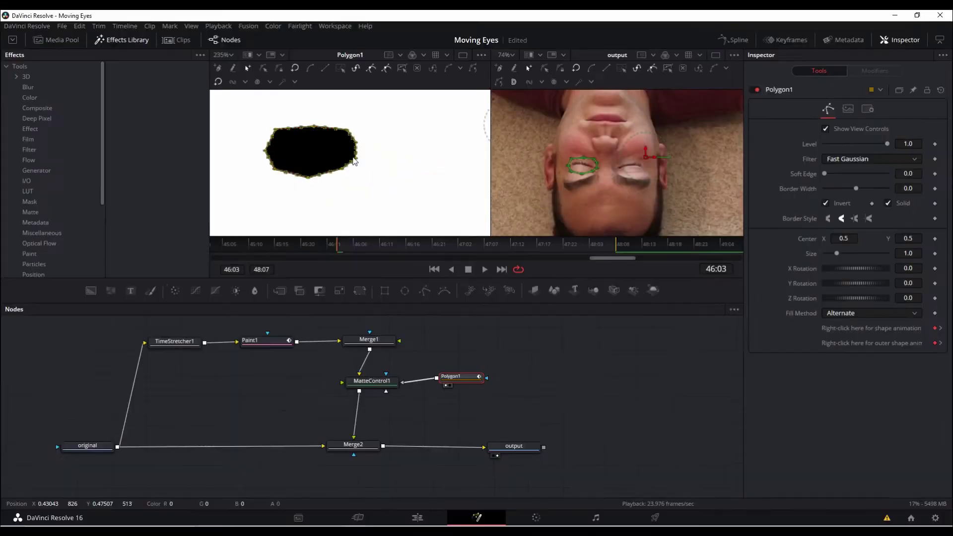
{"action": "scroll", "coordinate": [317, 206], "scroll_direction": "up", "scroll_amount": 5}
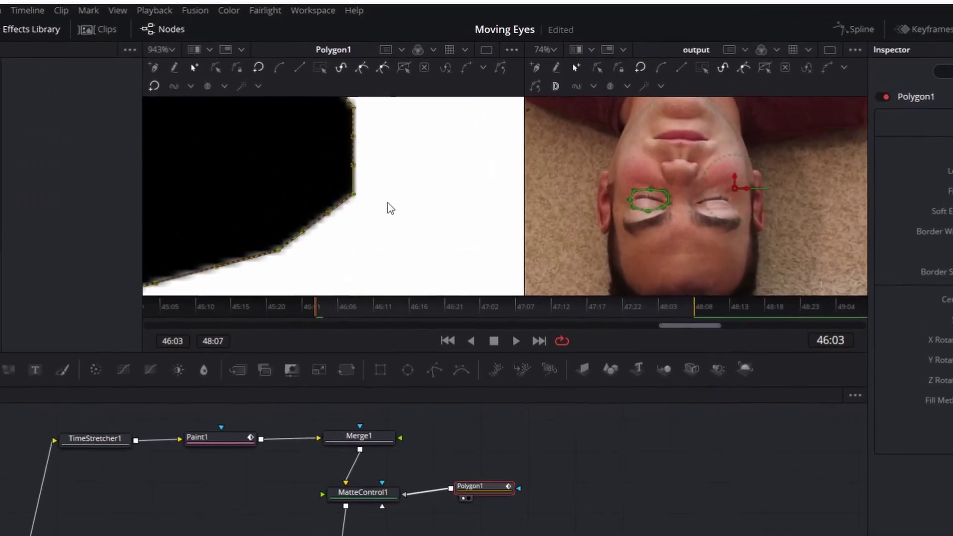
{"action": "scroll", "coordinate": [366, 211], "scroll_direction": "down", "scroll_amount": 2}
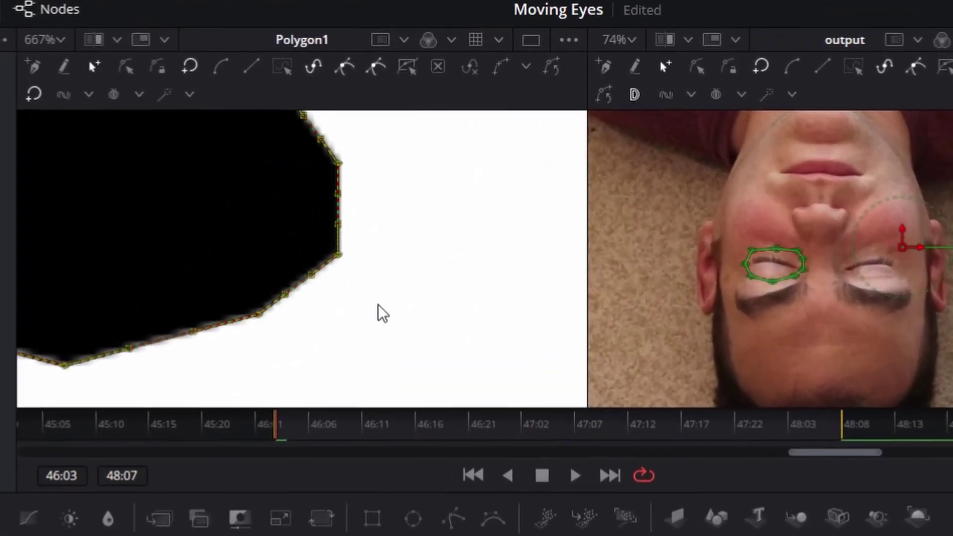
{"action": "mouse_move", "coordinate": [337, 259]}
{"action": "left_mouse_down"}
{"action": "mouse_move", "coordinate": [352, 274]}
{"action": "mouse_move", "coordinate": [340, 273]}
{"action": "left_mouse_up"}
{"action": "left_click", "coordinate": [366, 239]}
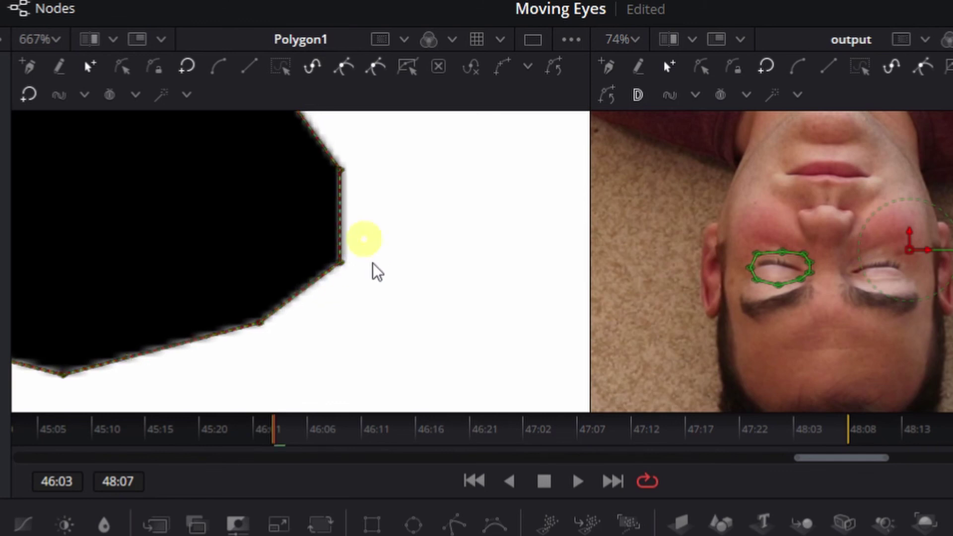
- Pull the outer shape's points outward at the bottom, sides and left to feather the edge
{"action": "left_click_drag", "start_coordinate": [345, 266], "coordinate": [422, 293]}
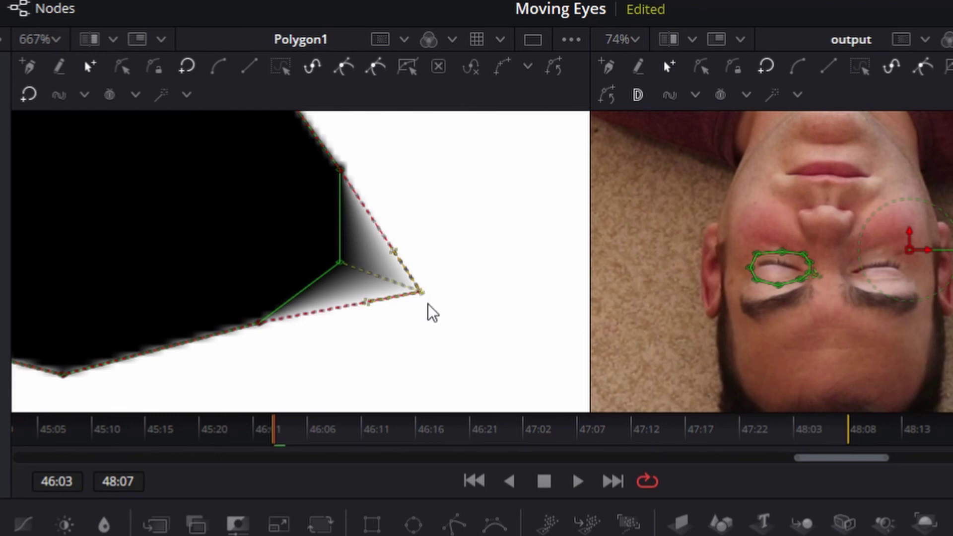
{"action": "scroll", "coordinate": [427, 348], "scroll_direction": "down", "scroll_amount": 1}
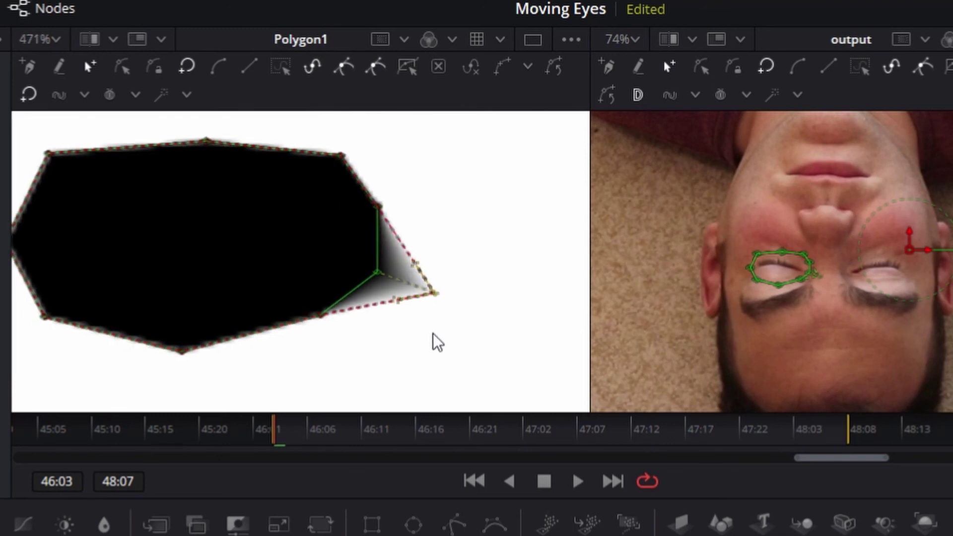
{"action": "left_click_drag", "start_coordinate": [371, 281], "coordinate": [400, 335]}
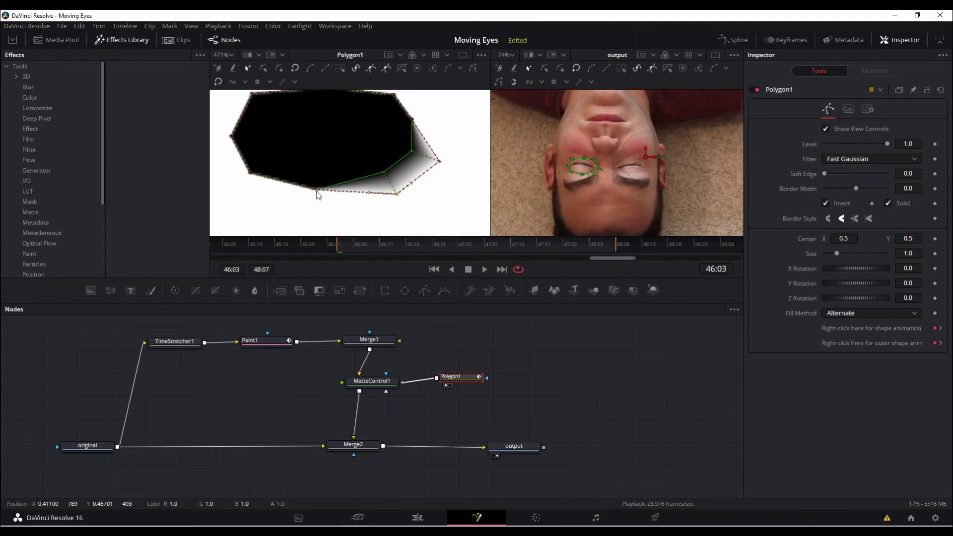
{"action": "left_click_drag", "start_coordinate": [231, 316], "coordinate": [102, 306]}
{"action": "scroll", "coordinate": [253, 185], "scroll_direction": "down", "scroll_amount": 2}
{"action": "left_click_drag", "start_coordinate": [241, 163], "coordinate": [353, 152]}
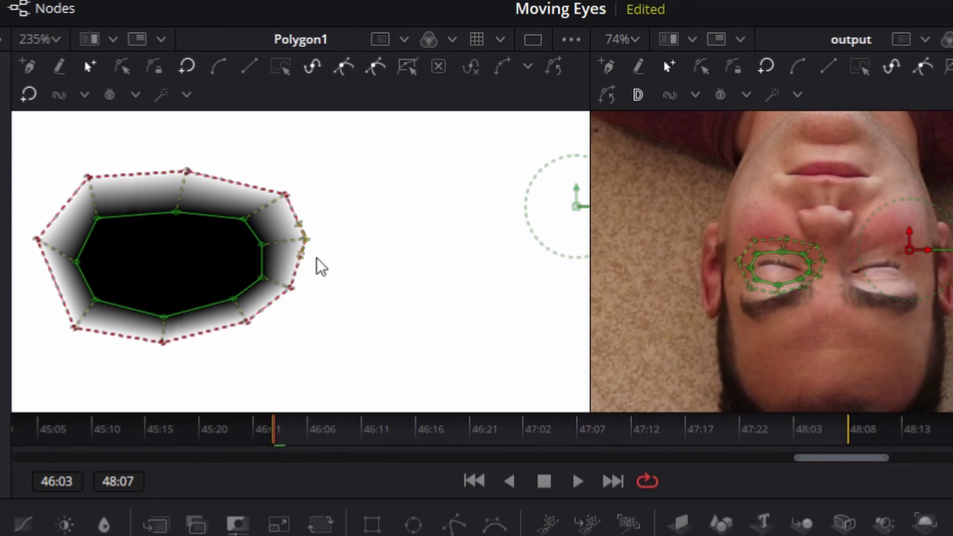
- Smooth every point of both mask shapes into curves
{"action": "left_click_drag", "start_coordinate": [330, 154], "coordinate": [34, 377]}
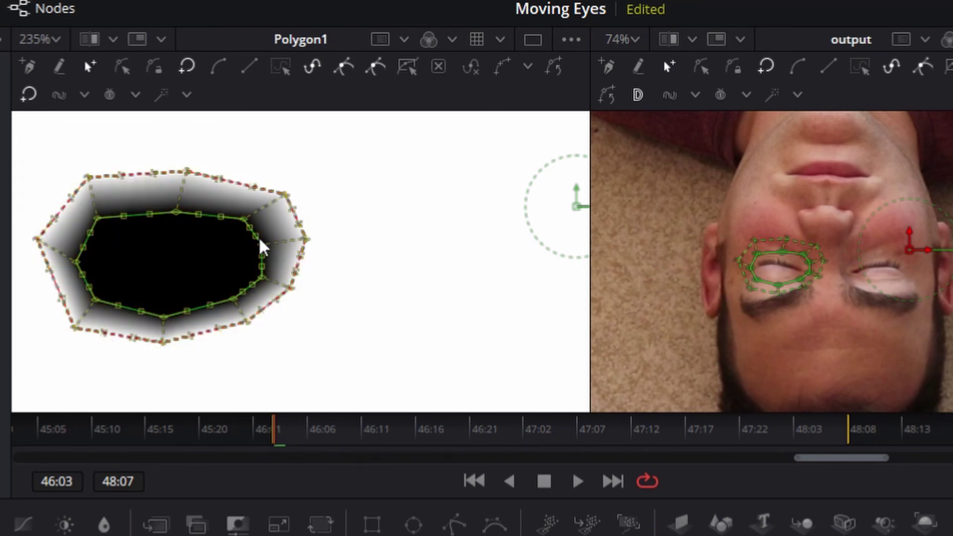
{"action": "left_click", "coordinate": [218, 67]}
{"action": "left_click", "coordinate": [389, 277]}
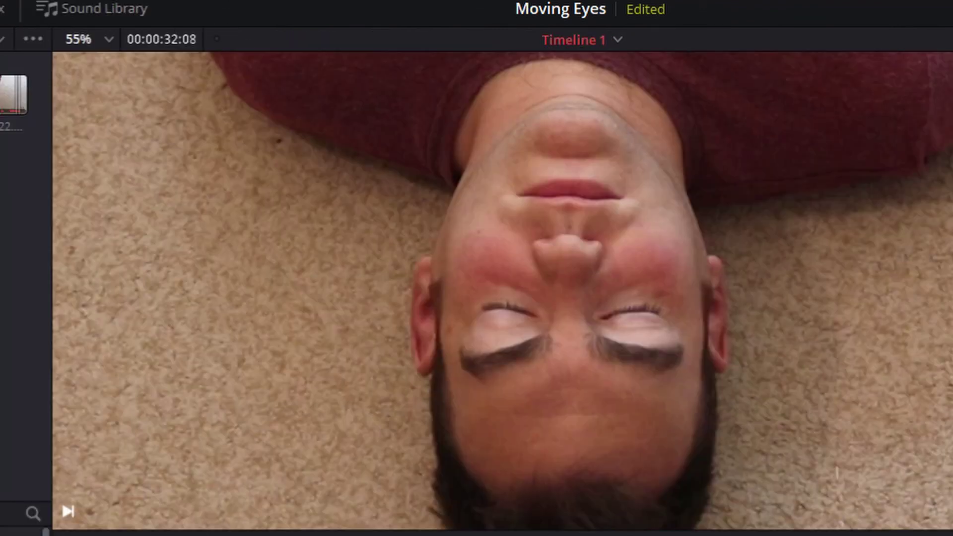
- Briefly play and stop the clip to check the frozen-eye effect
{"action": "key", "text": "space"}
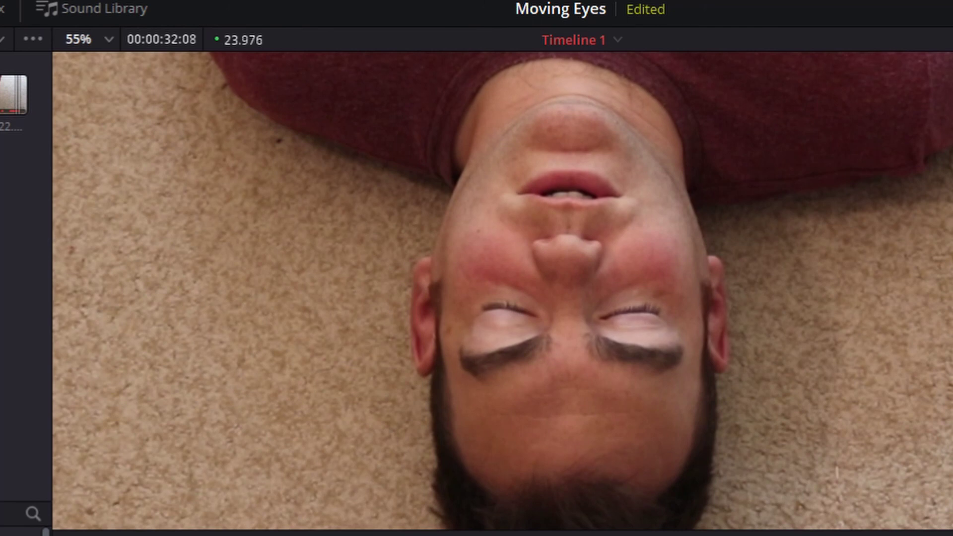
{"action": "key", "text": "space"}
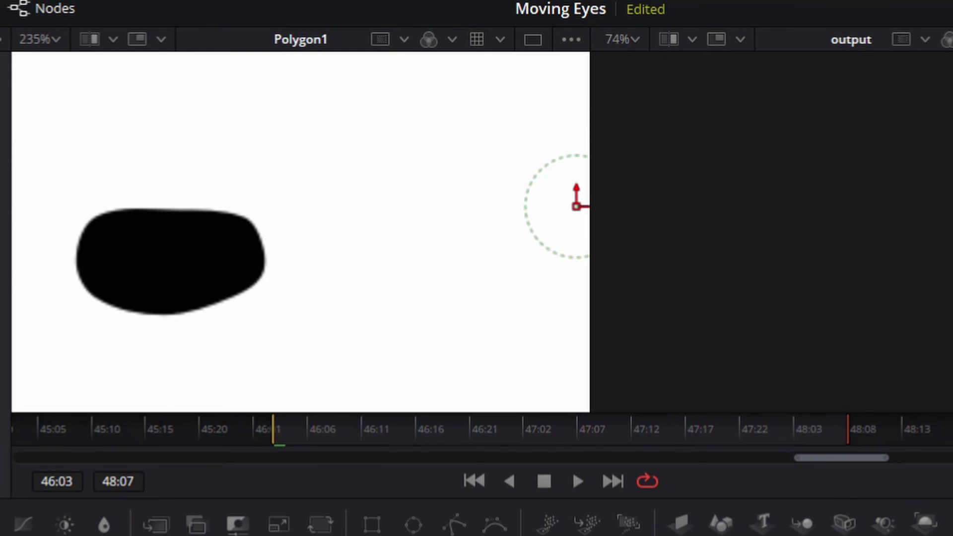
- Raise the viewer/Nodes divider to show TimeStretcher1, Paint1 and Merge1 in a taller node editor
{"action": "left_click_drag", "start_coordinate": [664, 501], "coordinate": [664, 352]}
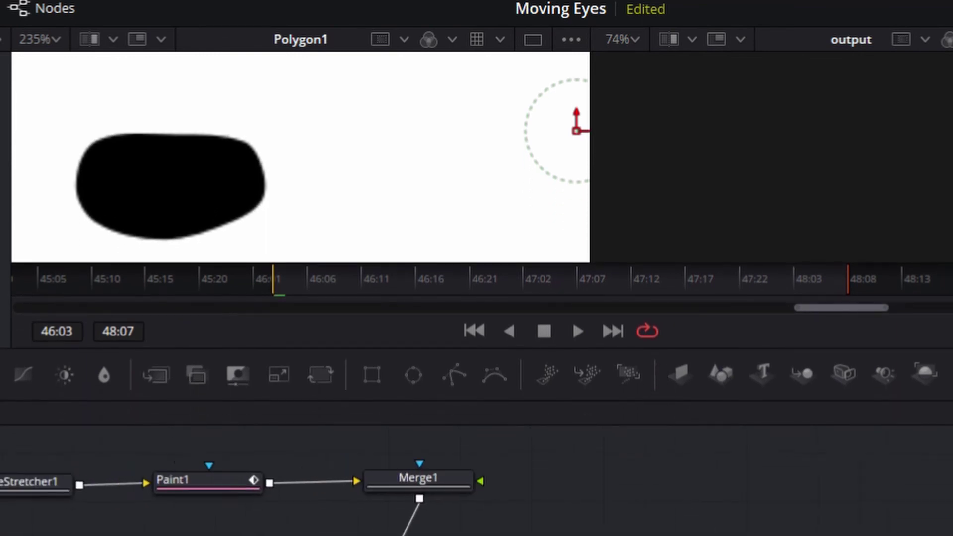